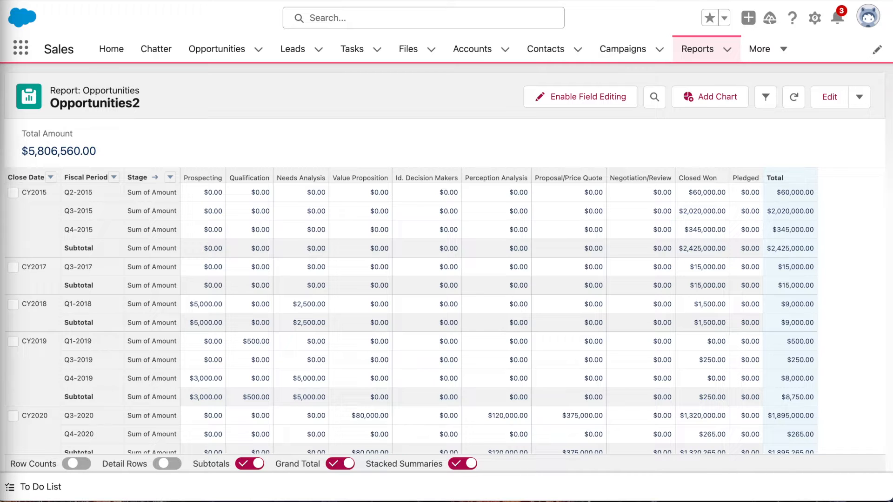
Edit the report and add a summary formula column named PARENTGROUPVAL Practice with the Currency output type.
left_click(828, 86)
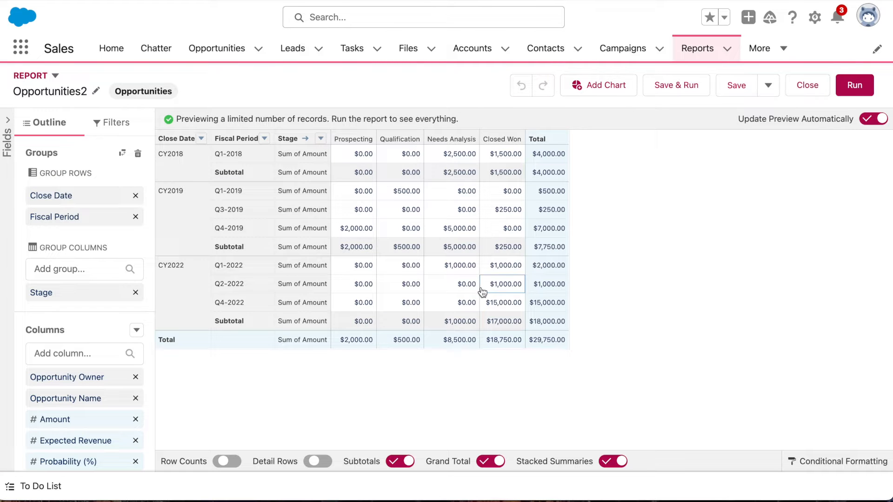
left_click(136, 330)
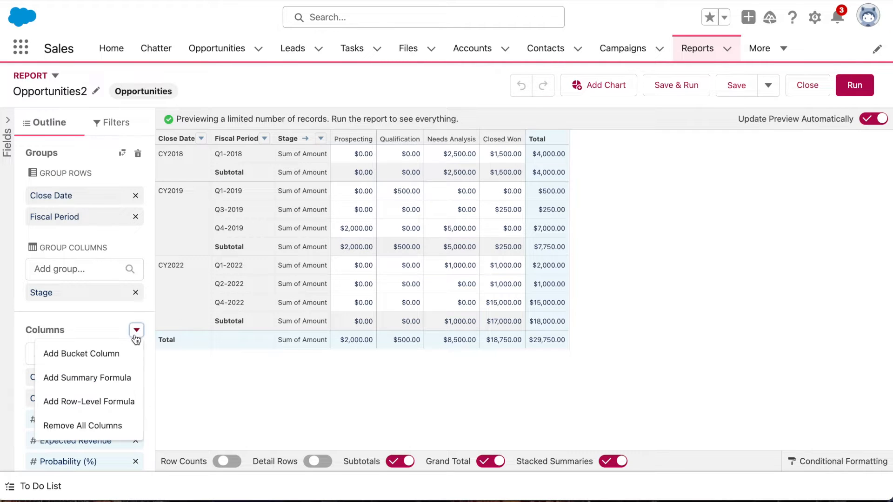
left_click(136, 376)
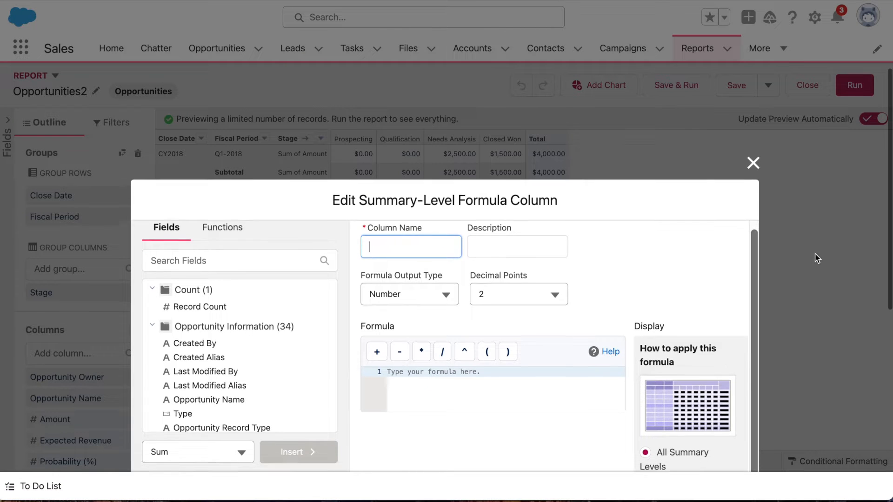
type("PA")
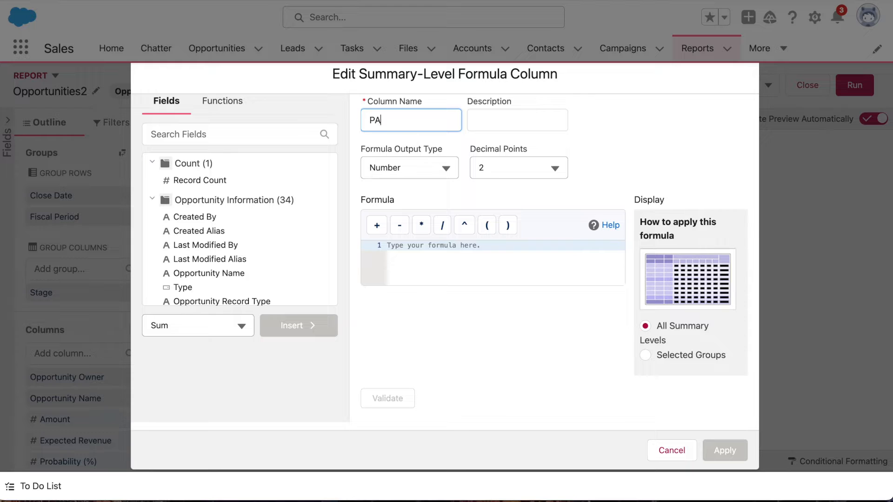
type("RENTGROUPVAL P")
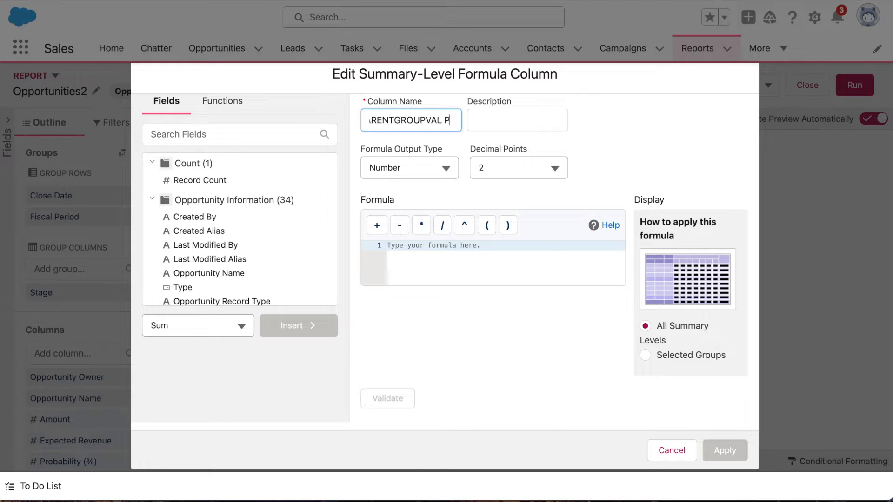
type("ractice")
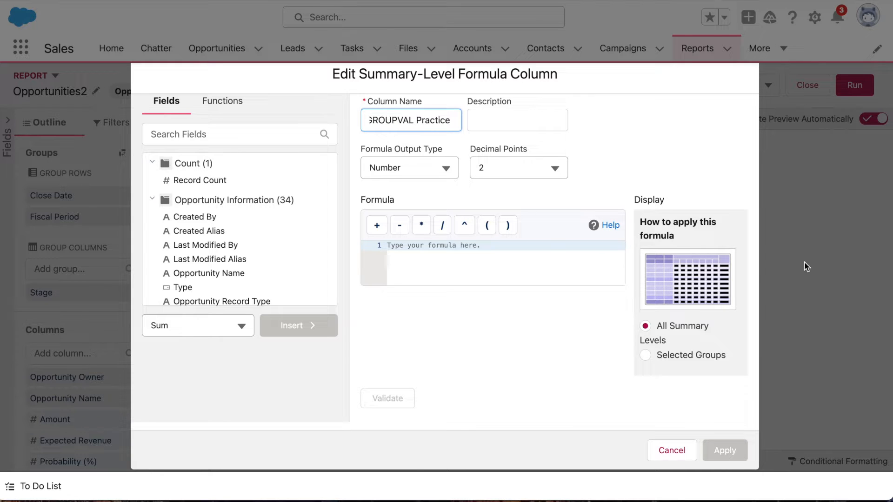
left_click(446, 169)
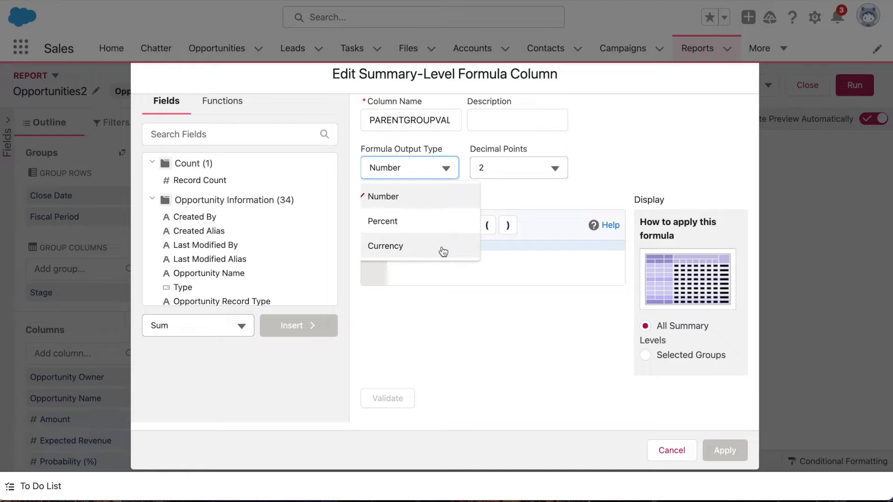
left_click(443, 251)
Insert the PARENTGROUPVAL function in the formula and replace its summary_field placeholder with AMOUNT:SUM.
left_click(436, 262)
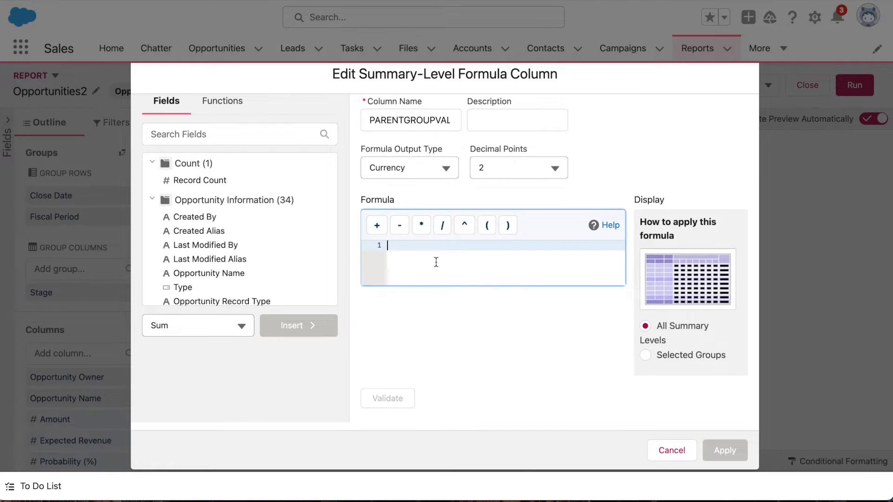
type("PARENTGROU")
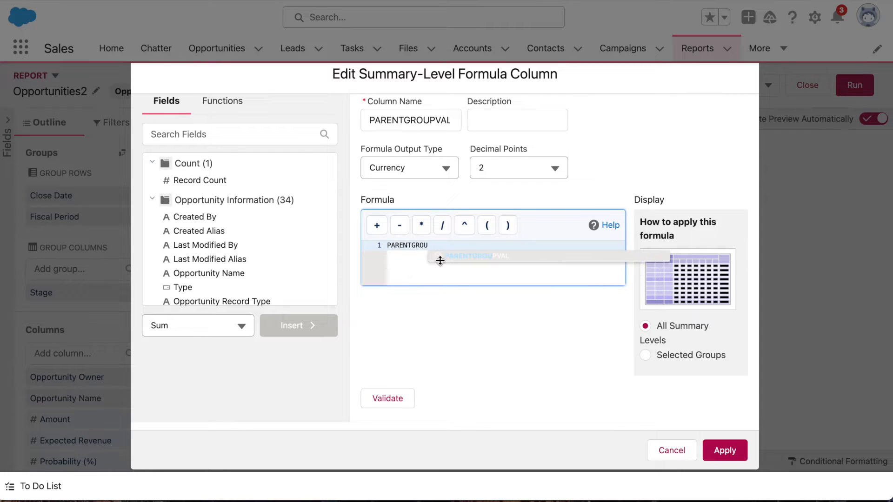
left_click(466, 256)
left_click(580, 247)
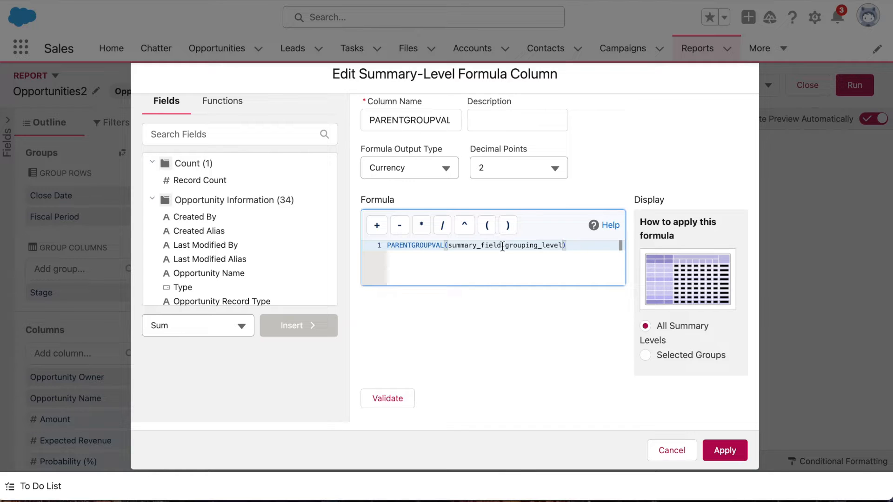
left_click_drag(501, 245, 447, 245)
type("amou")
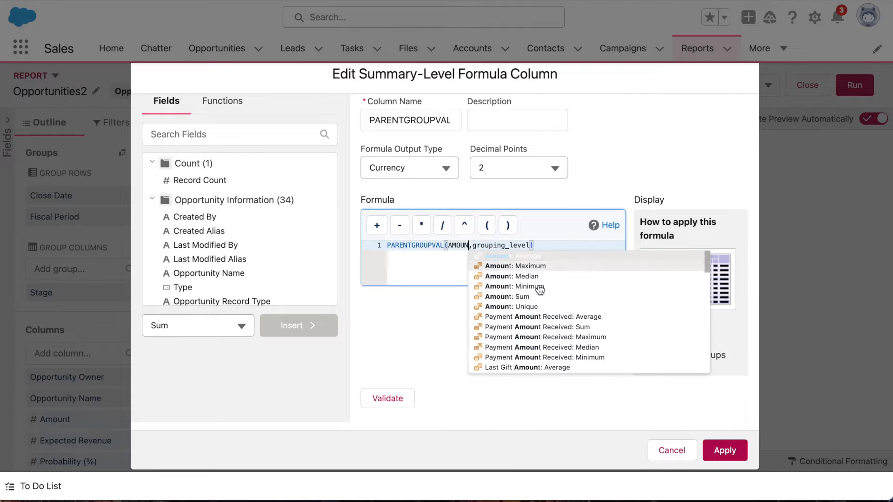
left_click(567, 305)
Try GRAND_SUMMARY as the only grouping level in the formula, validate it, and undo the replacement.
left_click_drag(552, 245, 492, 246)
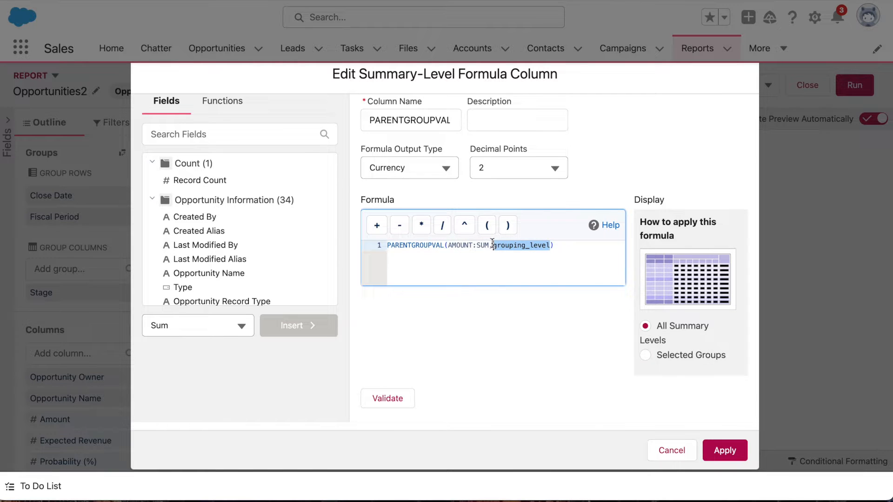
type("GRAND_SUMMARY")
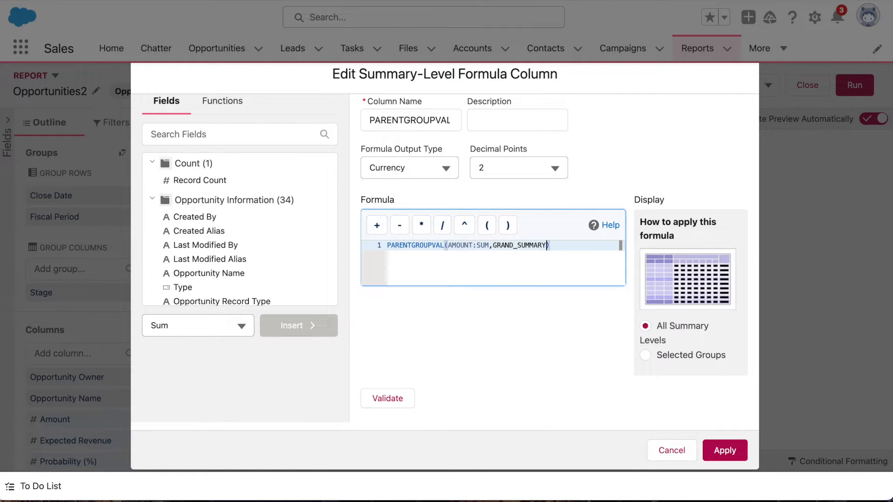
left_click(402, 399)
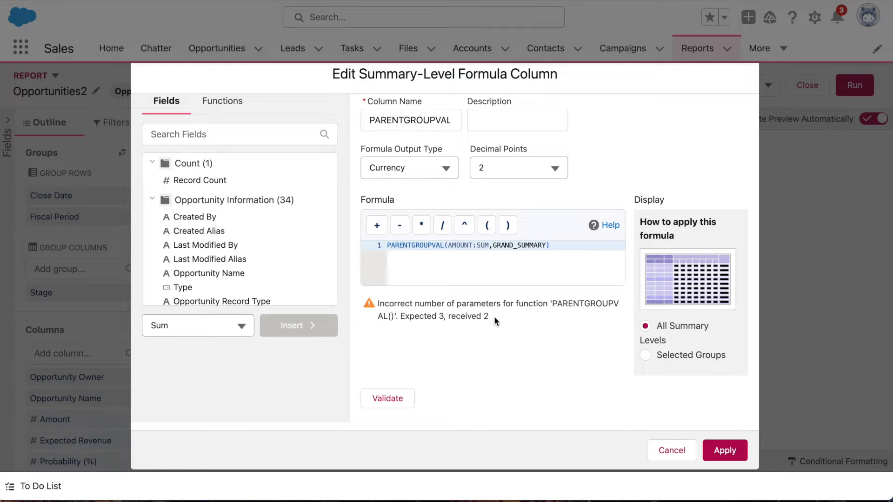
left_click_drag(494, 316, 378, 301)
left_click(467, 336)
left_click(484, 274)
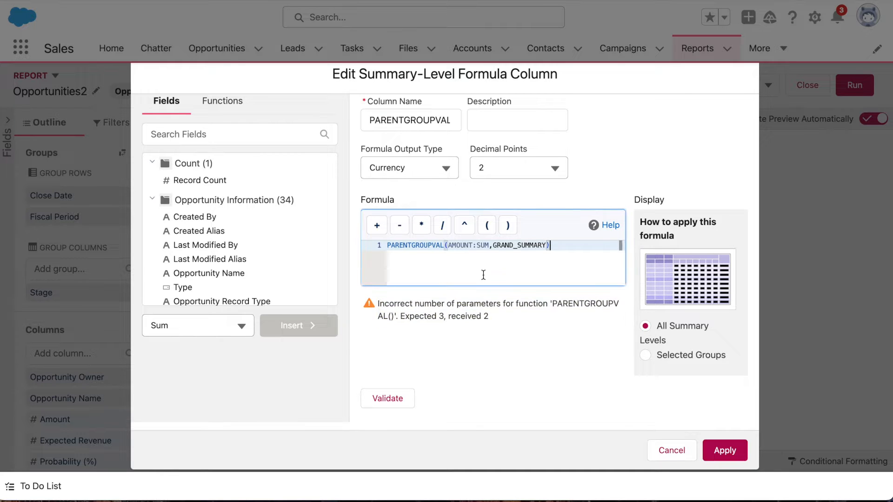
key("ctrl+z")
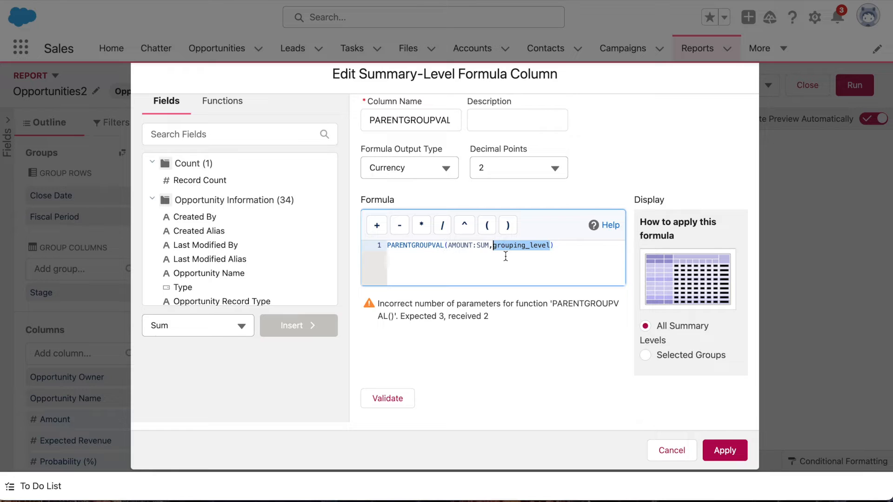
Replace the grouping_level placeholder with CLOSE_DATE,GRAND_SUMMARY as the function's parent row and column grouping levels.
left_click(506, 257)
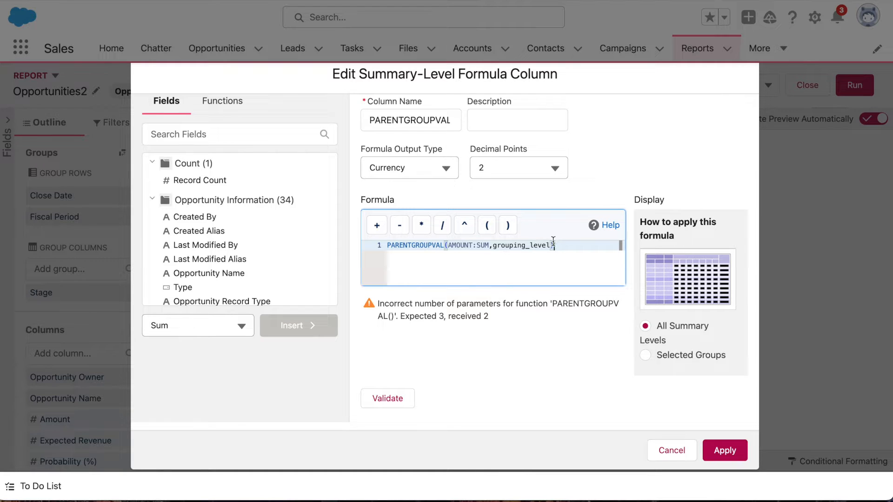
left_click_drag(545, 245, 494, 245)
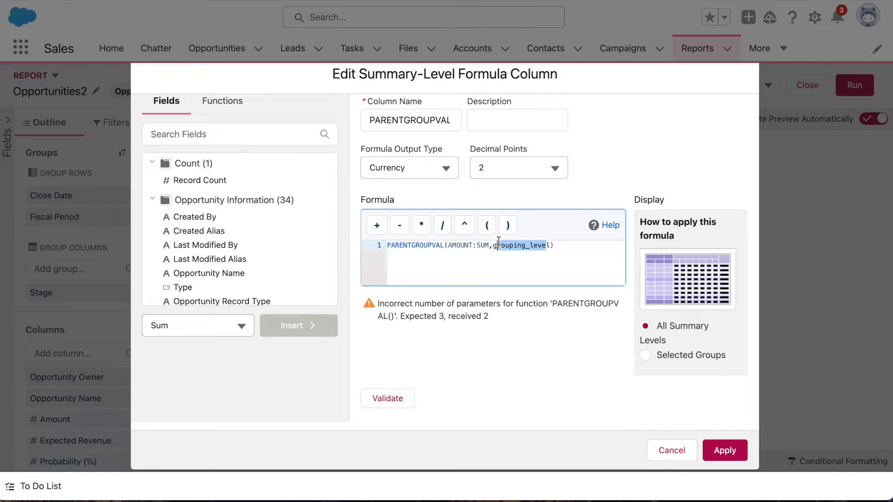
key("BackSpace")
type("CLOSE")
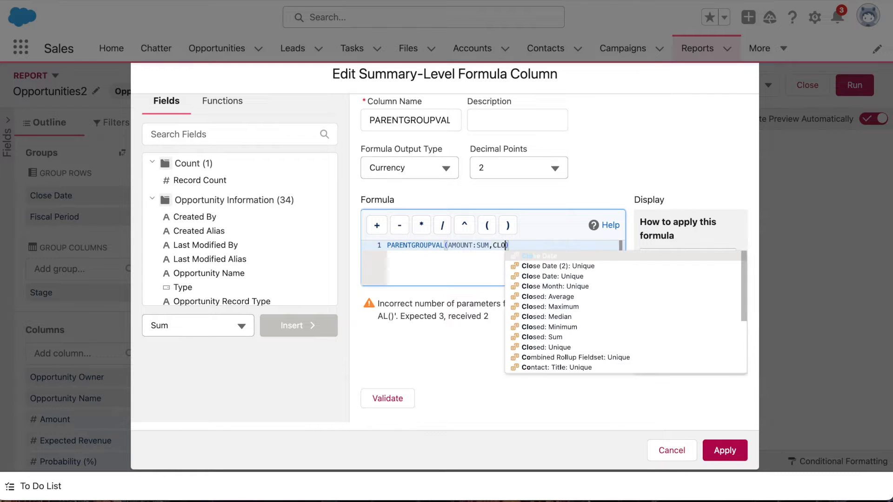
left_click(591, 258)
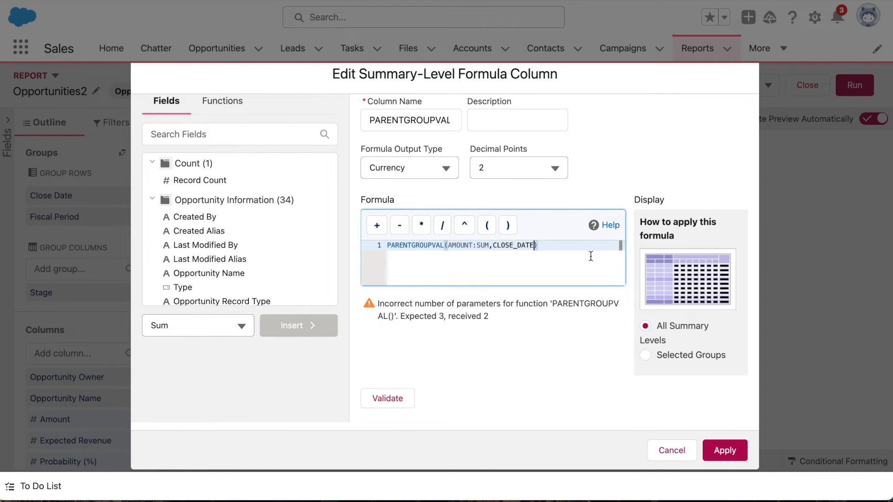
type(",")
type("GRAND_SUMMA")
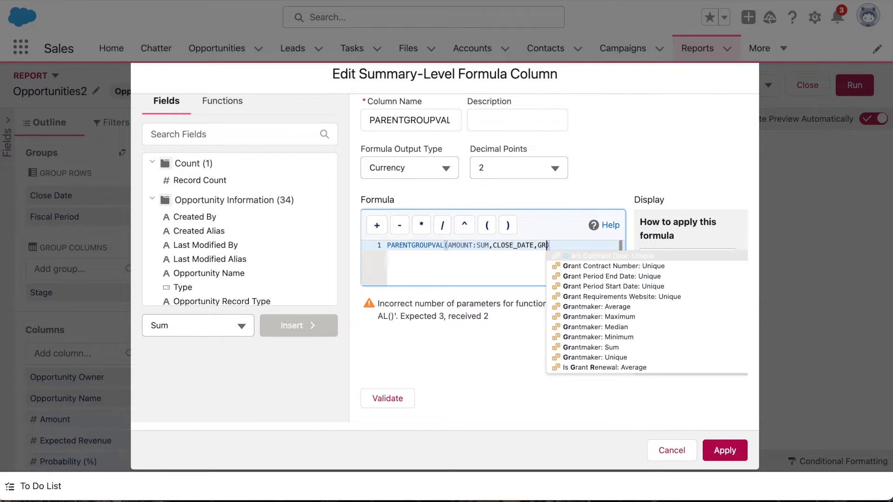
type("RY")
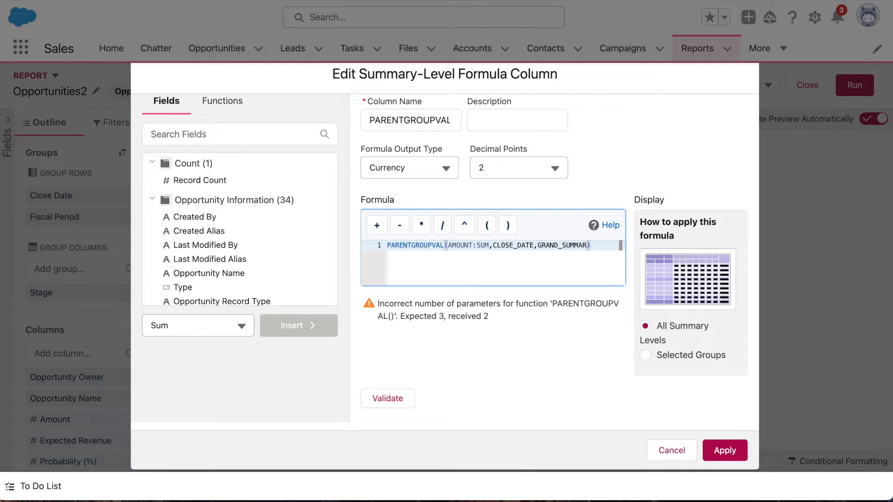
Display the formula at Selected Groups, with Close Date as the row group and Grand Total as the column group.
left_click(724, 333)
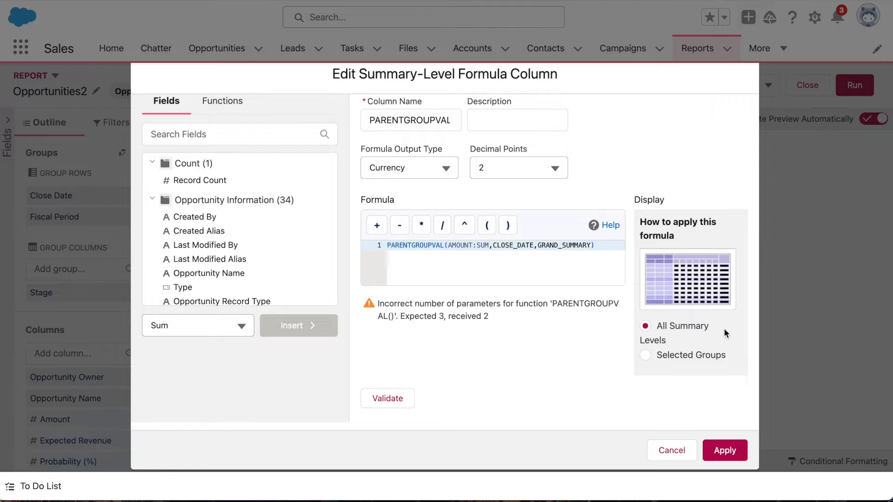
left_click(711, 355)
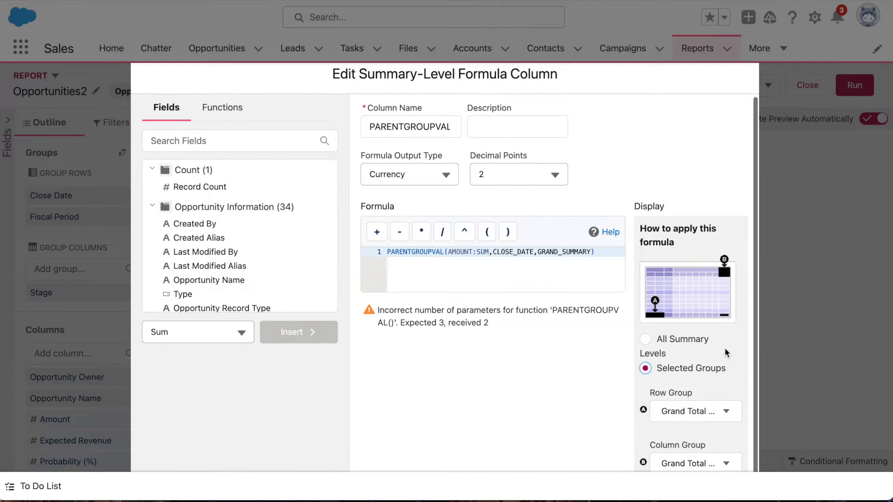
scroll(749, 356, "down", 3)
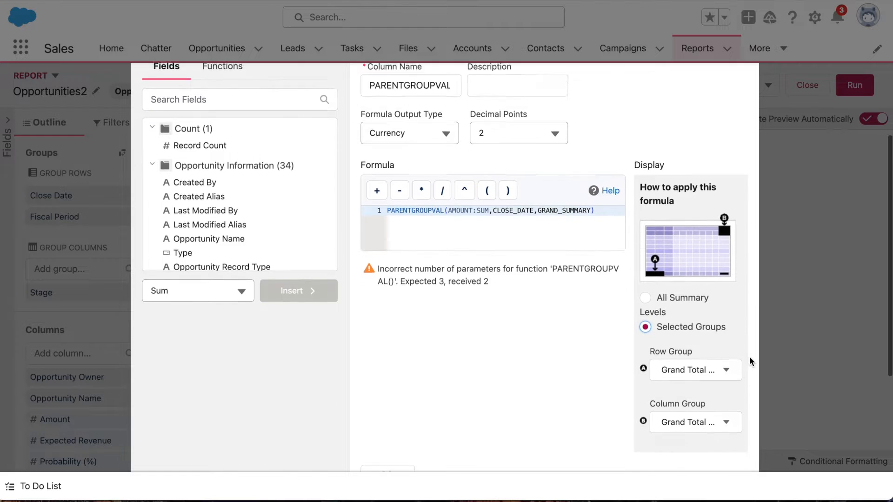
left_click(707, 306)
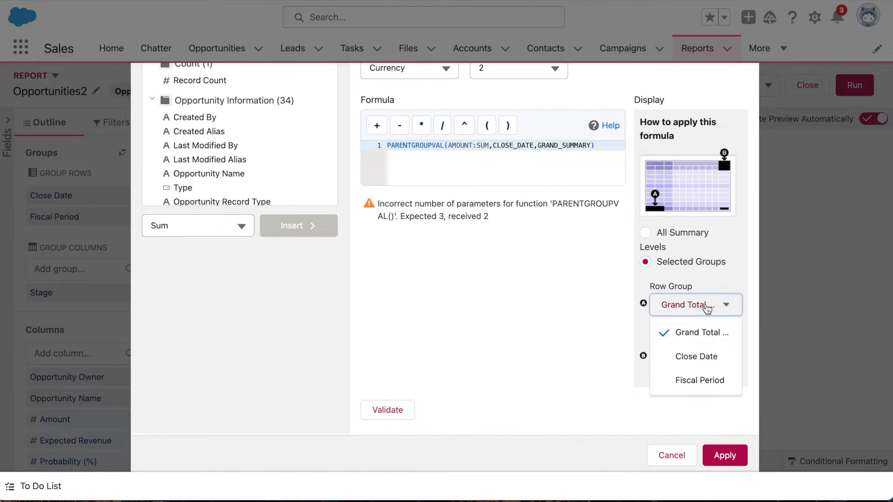
left_click(711, 356)
left_click(720, 334)
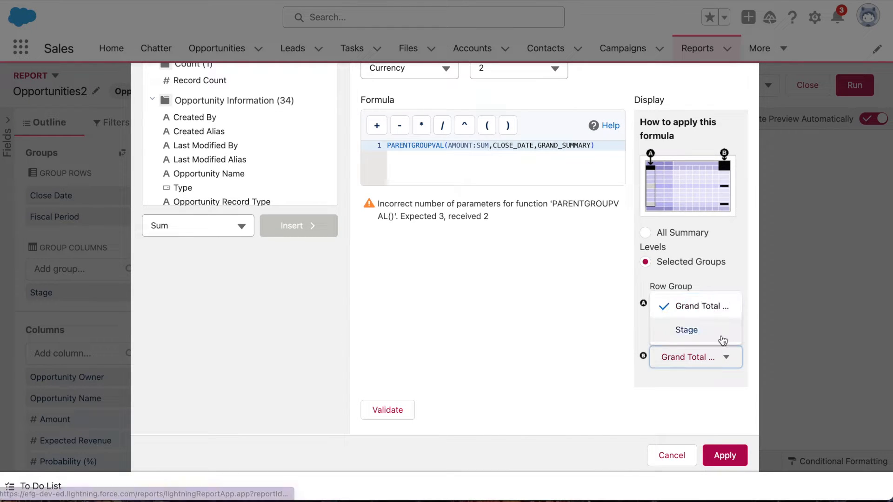
Validate and apply the PARENTGROUPVAL Practice formula column, and save and run the report.
left_click(387, 409)
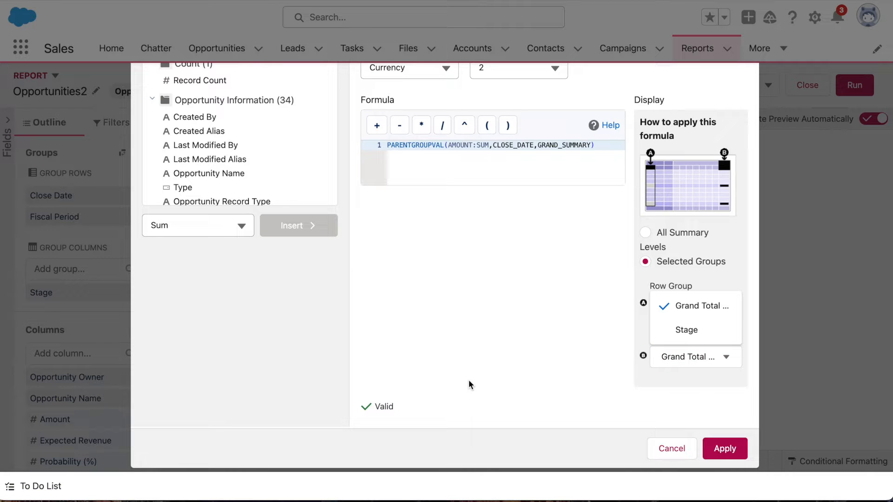
left_click(734, 460)
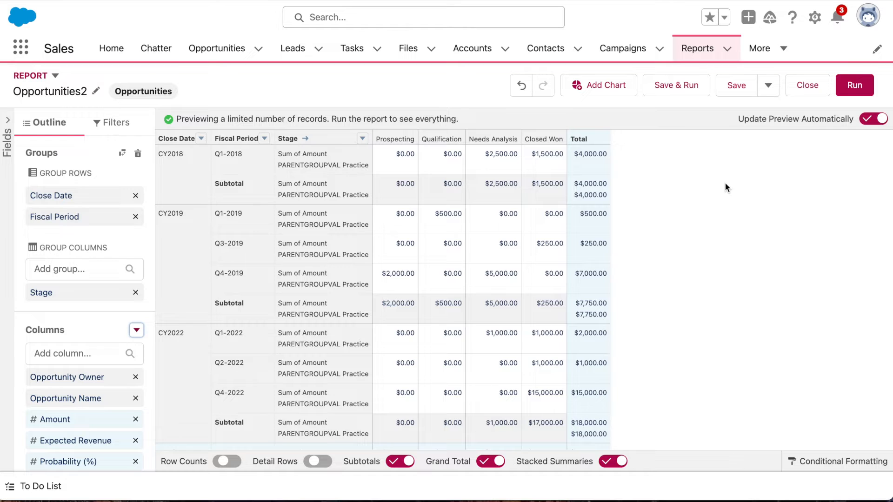
left_click(679, 88)
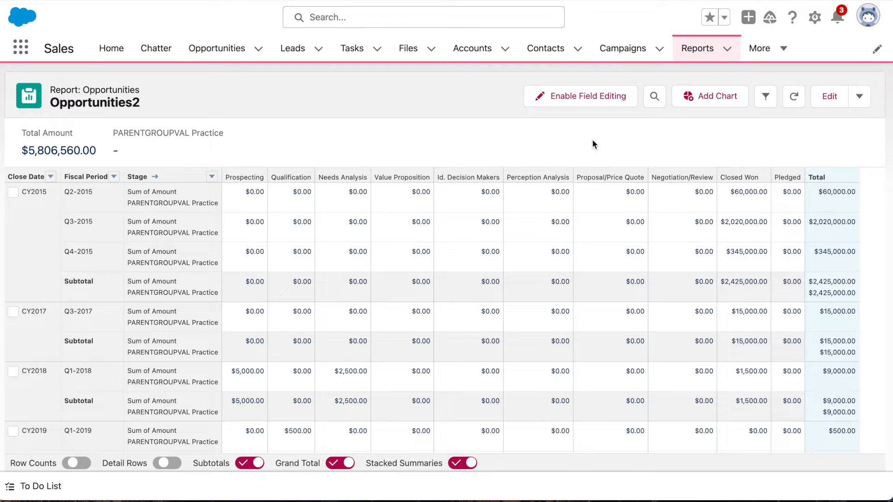
Edit the PARENTGROUPVAL Practice formula column so it displays at the Stage column group.
left_click(826, 96)
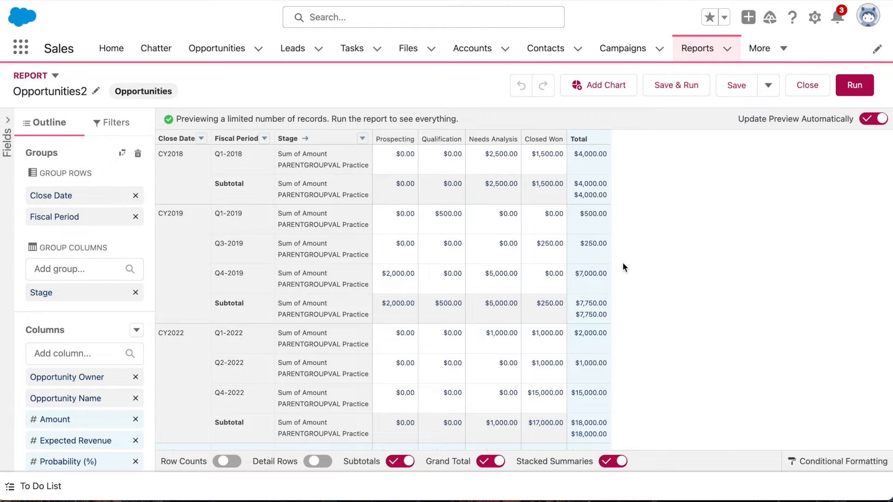
scroll(116, 386, "down", 3)
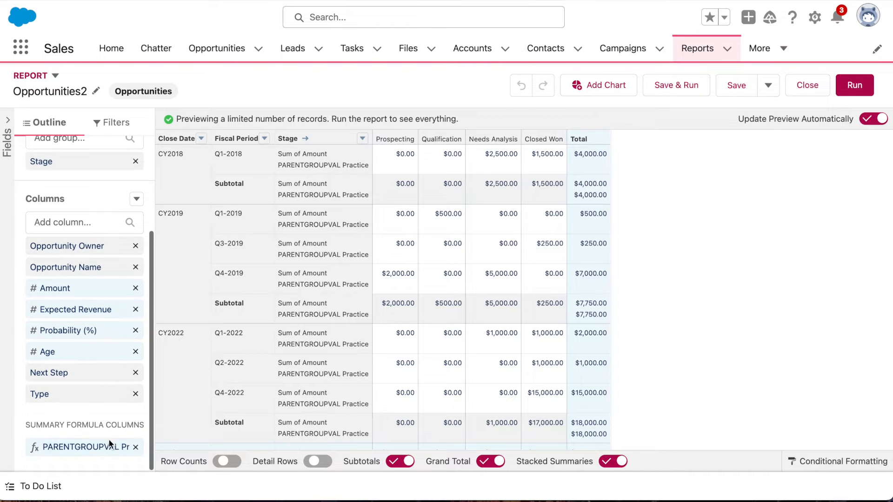
left_click(105, 446)
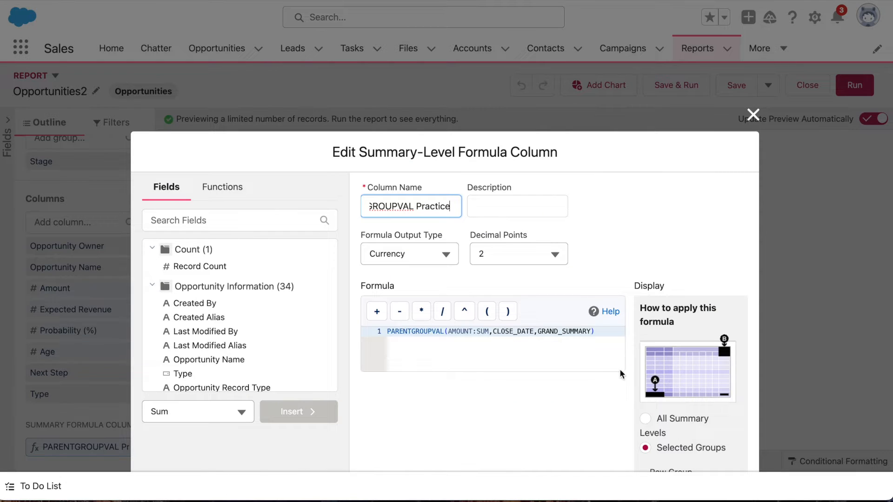
scroll(631, 390, "down", 1)
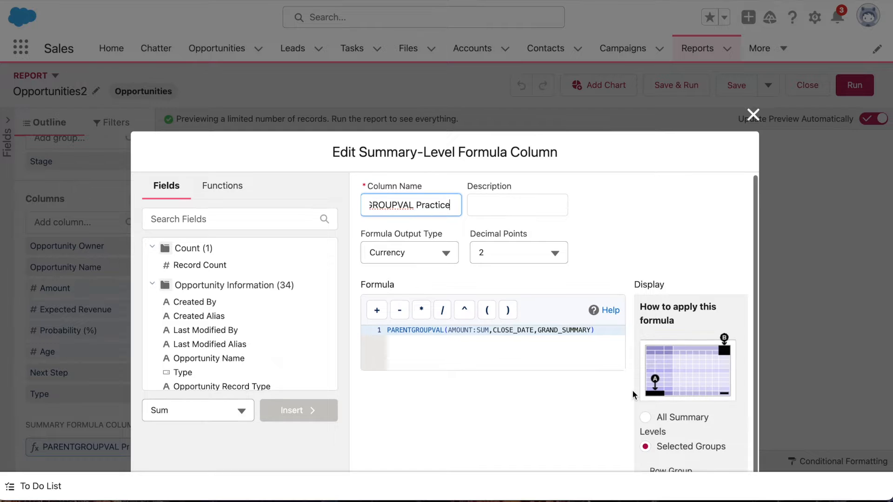
scroll(774, 360, "down", 5)
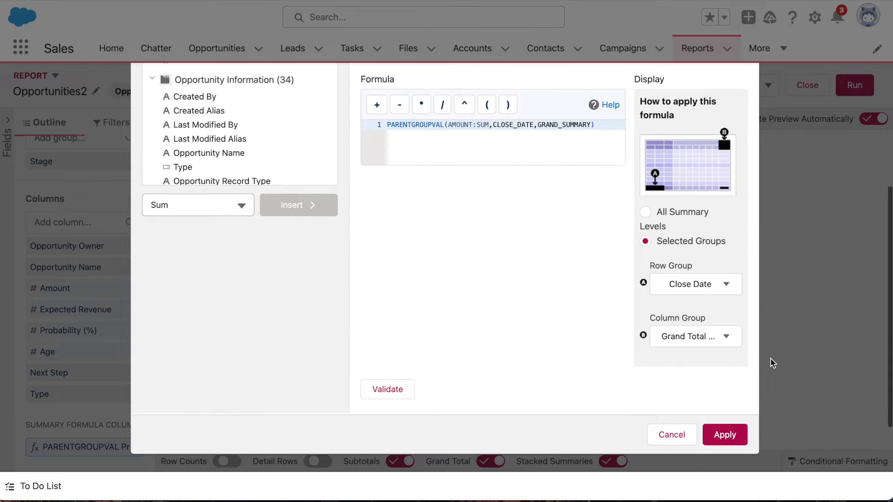
left_click(708, 336)
left_click(702, 315)
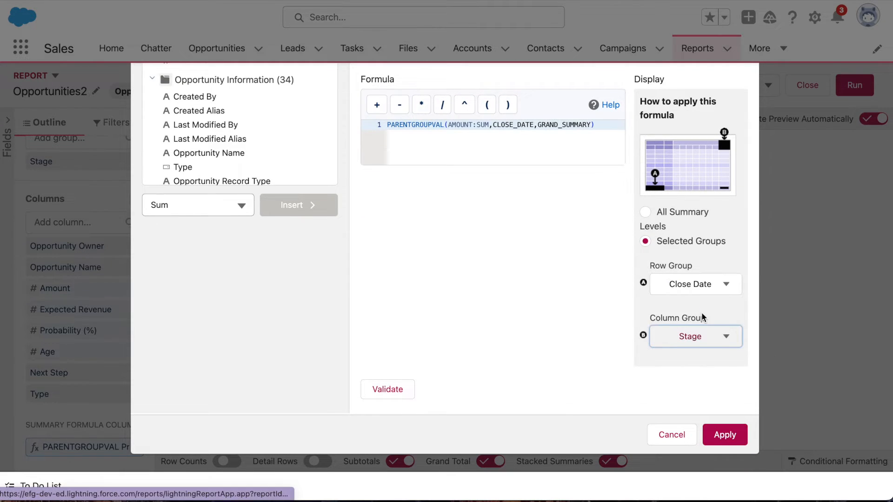
Validate and apply the formula with its Stage column group, and save and run the report.
left_click(398, 395)
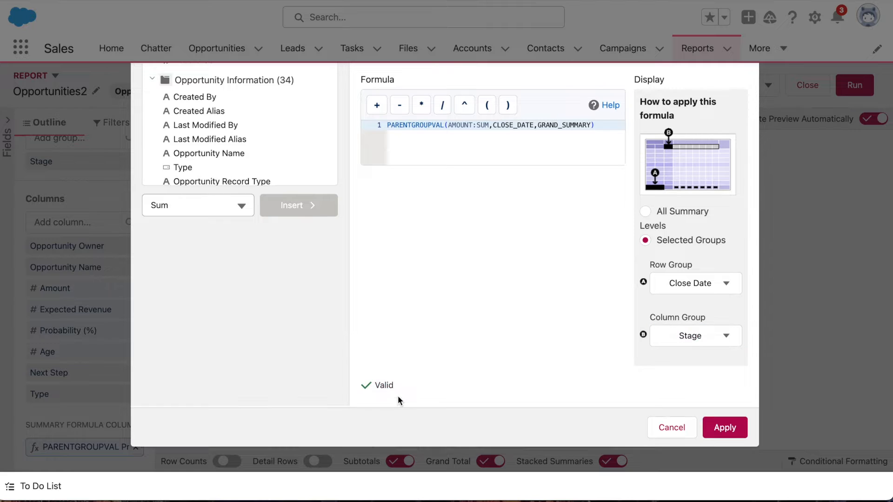
left_click(718, 427)
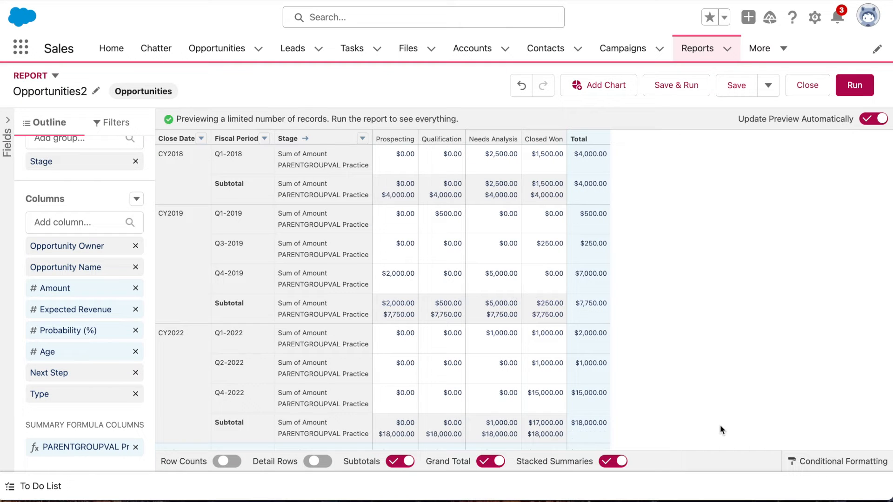
left_click(678, 83)
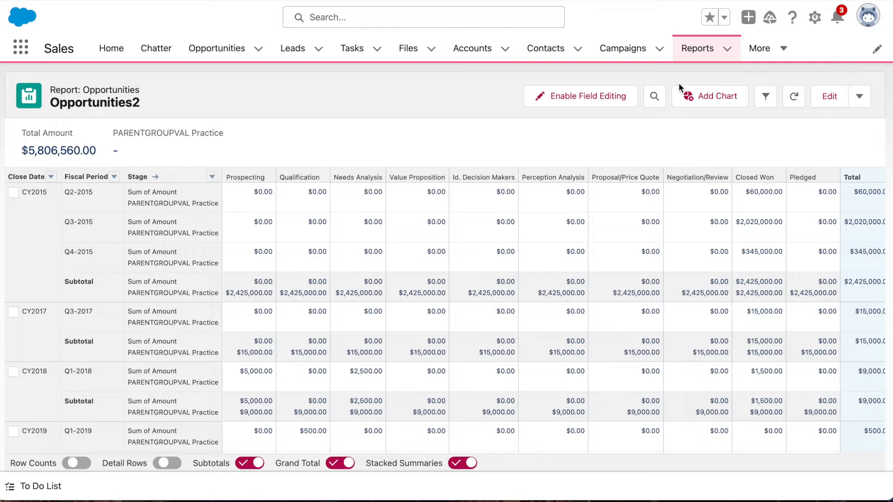
Reopen the PARENTGROUPVAL Practice formula and replace its CLOSE_DATE grouping level with FISCAL_QUARTER.
left_click(828, 97)
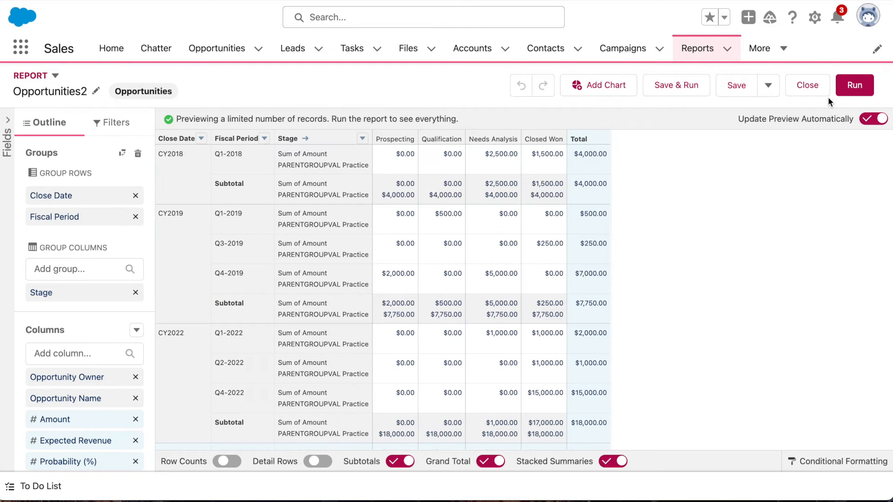
scroll(87, 364, "down", 3)
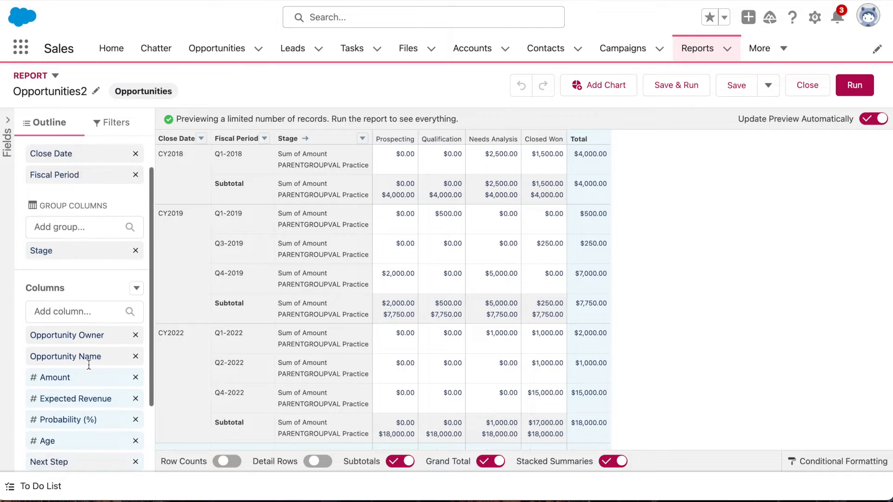
left_click(105, 449)
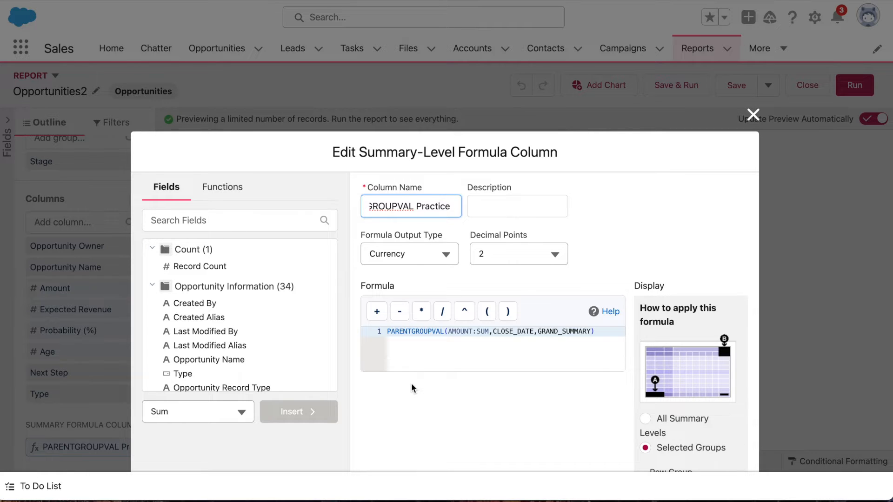
left_click(534, 332)
left_click_drag(534, 332, 492, 332)
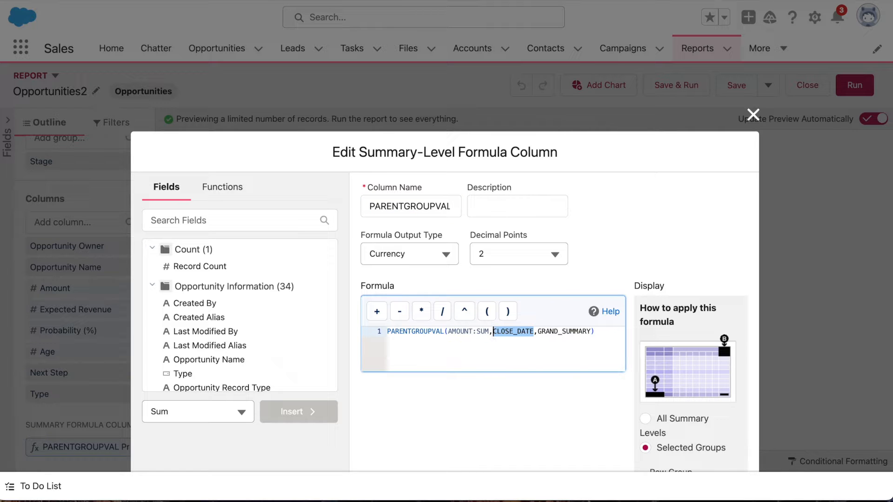
type("FISCAL")
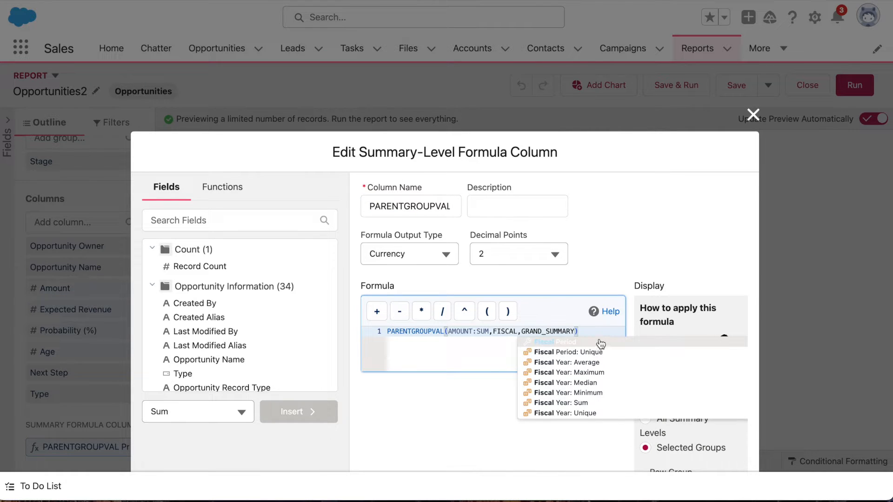
type("_QUARTER")
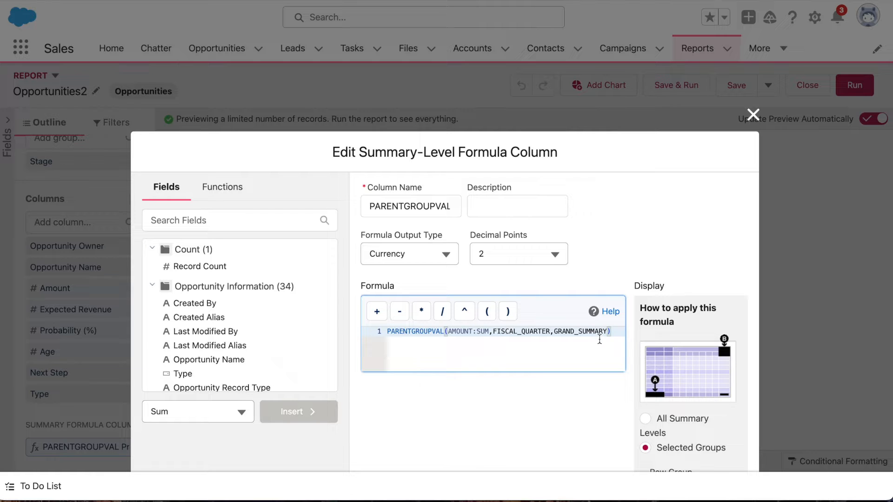
left_click(629, 336)
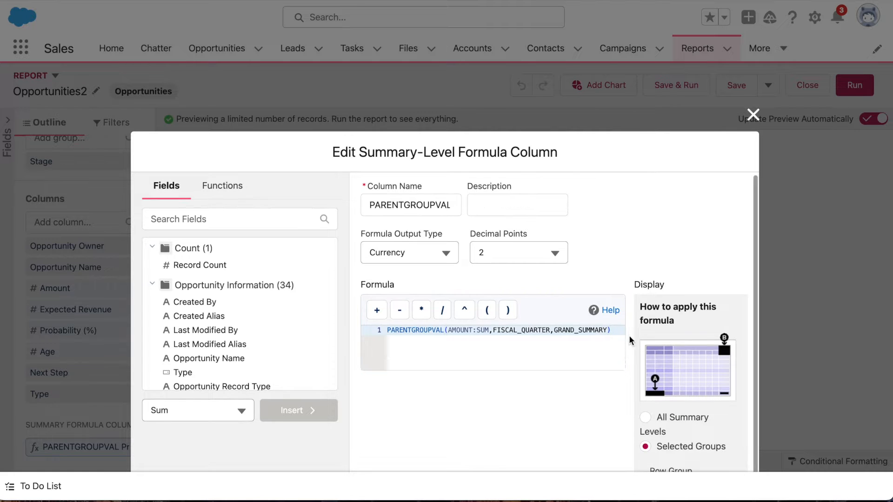
Check the FISCAL_QUARTER formula's validity and set its display row group to Fiscal Period.
scroll(783, 374, "down", 5)
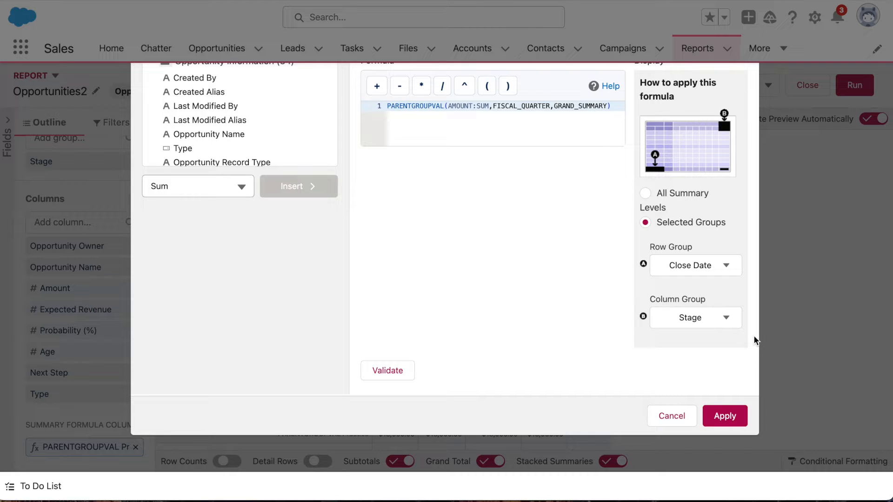
left_click(409, 368)
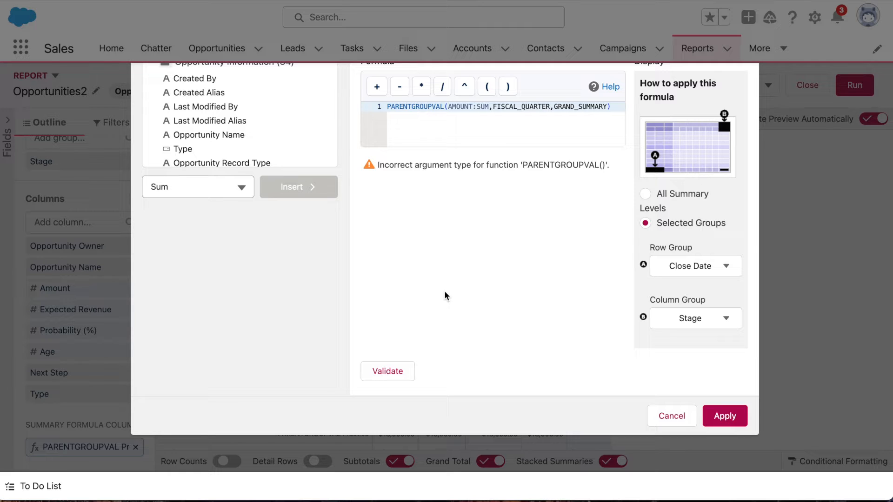
left_click(728, 267)
left_click(718, 344)
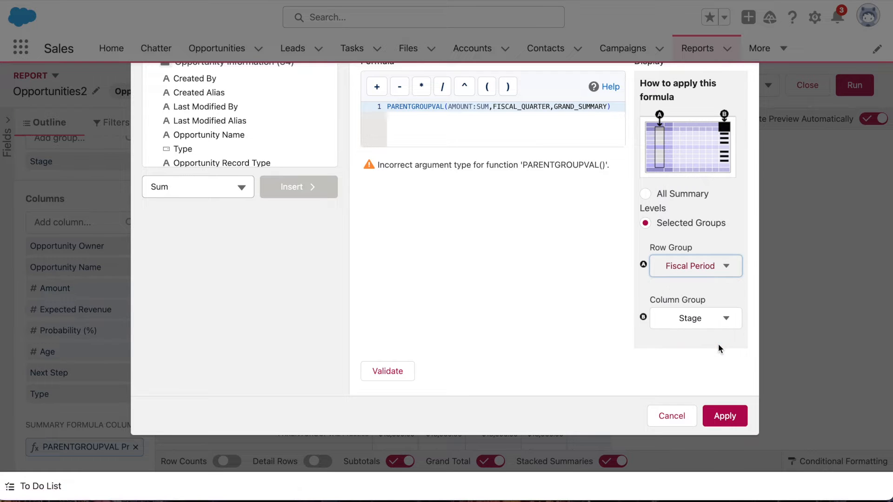
Validate and apply the fiscal-quarter version of the formula, and save and run the report.
left_click(363, 371)
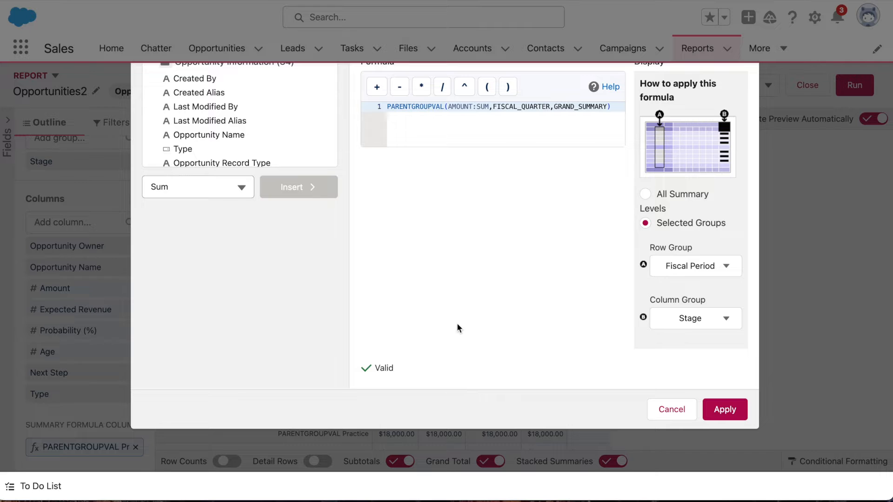
left_click(709, 416)
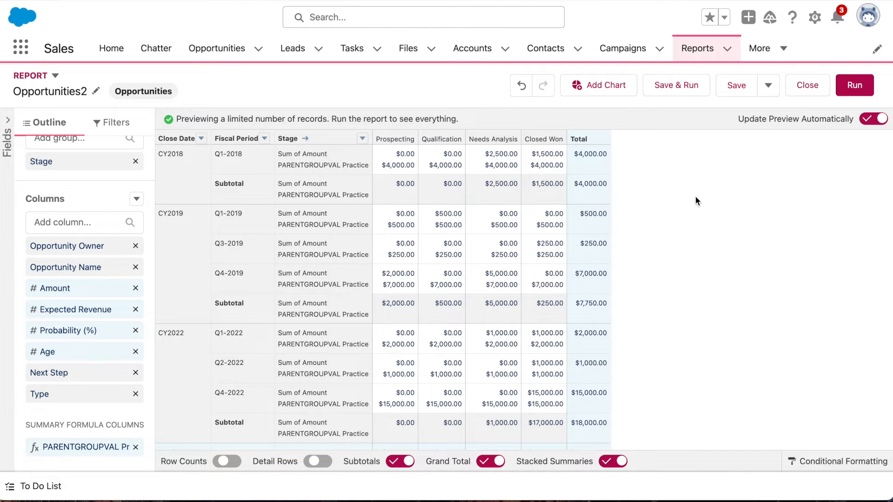
left_click(679, 88)
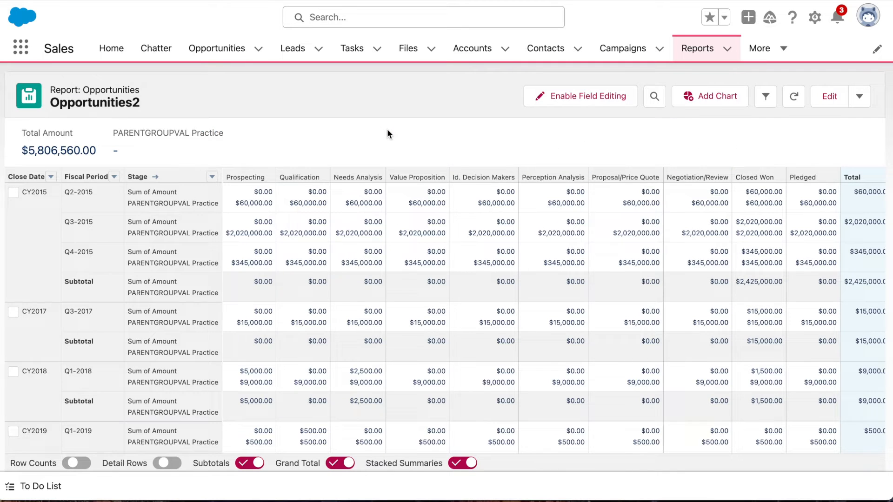
Remove the PARENTGROUPVAL Practice column from the report and delete its summary formula from the available fields.
left_click(820, 106)
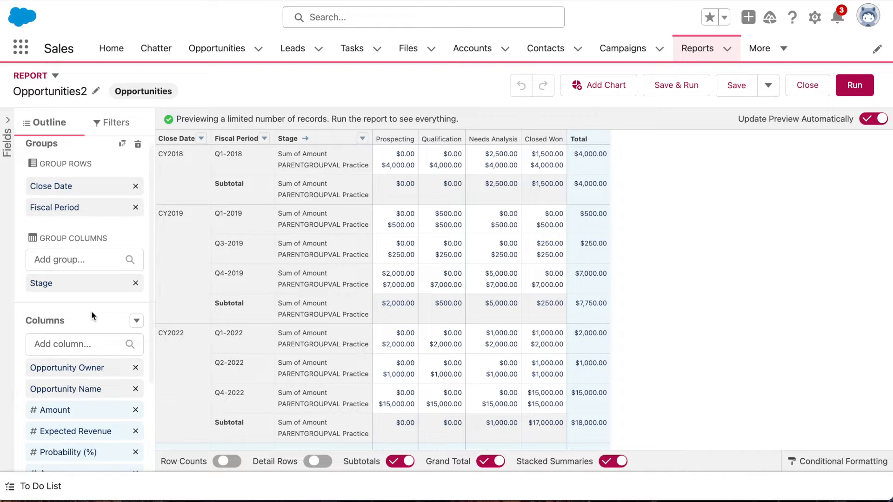
scroll(92, 313, "down", 3)
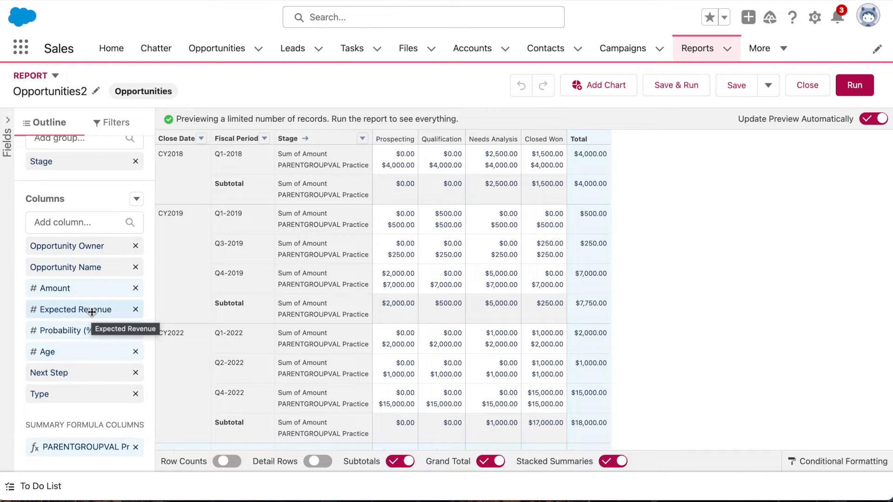
left_click(136, 447)
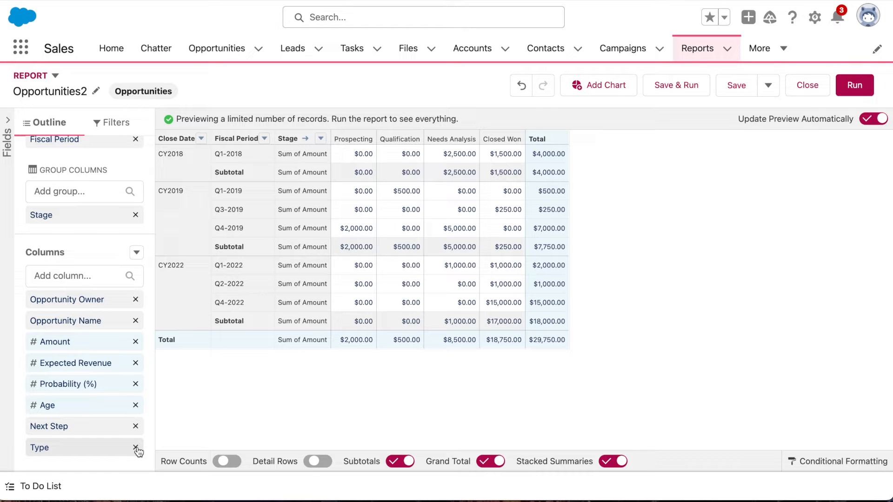
left_click(7, 148)
left_click(152, 163)
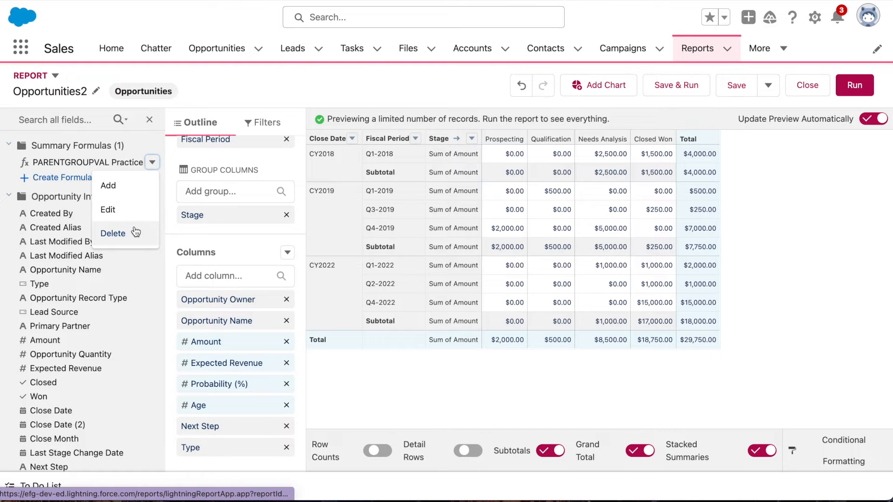
left_click(135, 232)
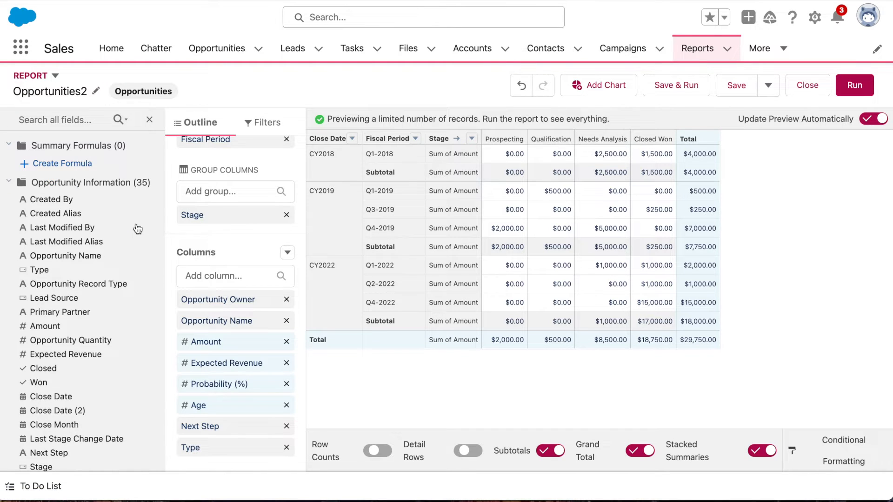
left_click(149, 119)
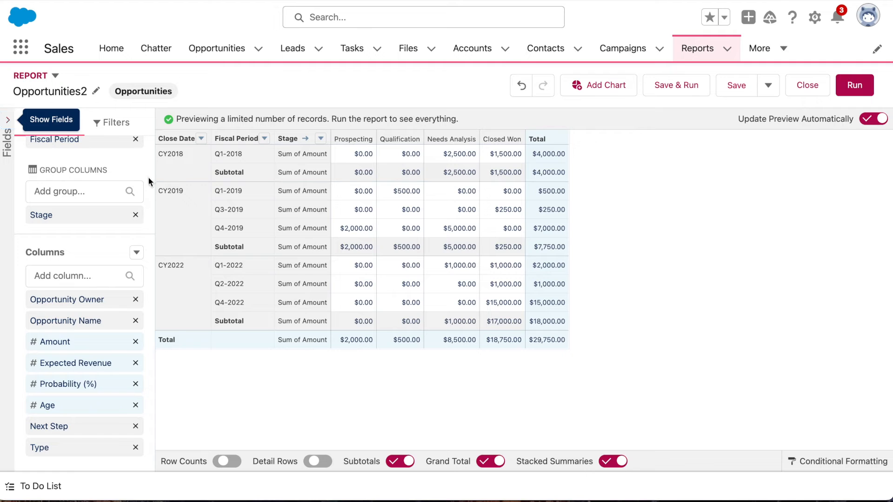
Add a summary formula column named "% per Period per Stage" with Currency as the formula output type.
left_click(136, 253)
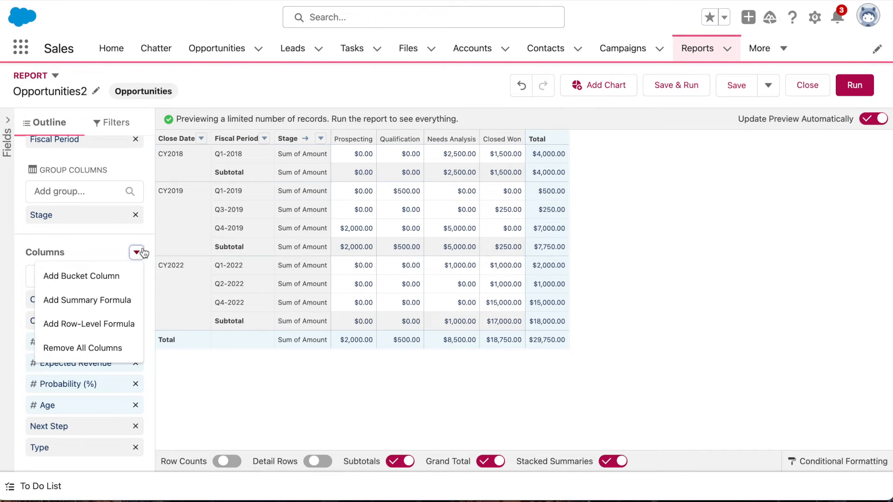
left_click(124, 303)
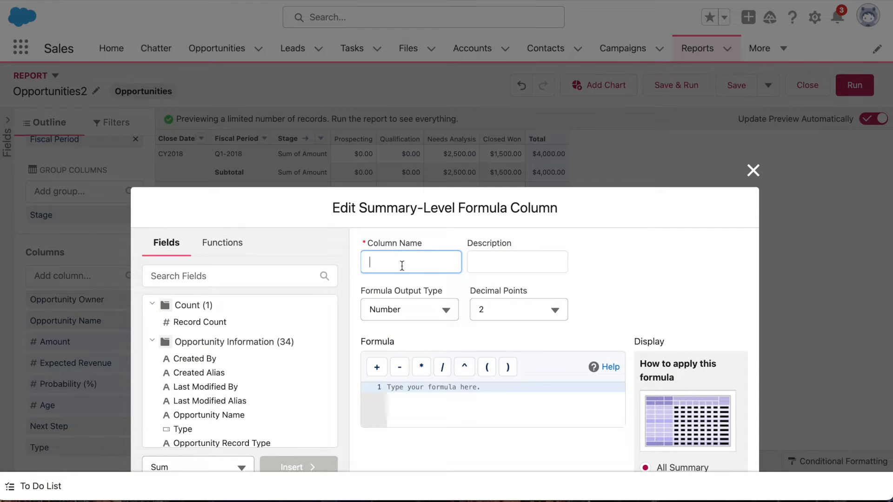
type("% per Period per Stage")
left_click(424, 308)
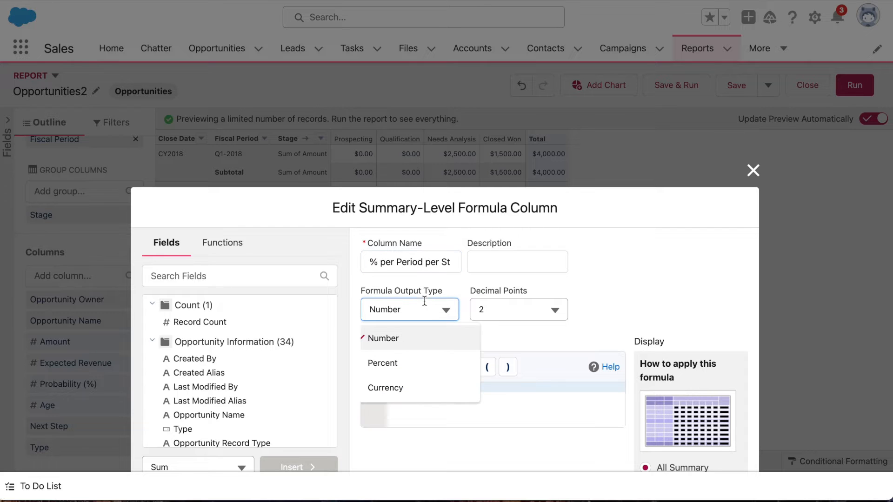
left_click(415, 386)
scroll(462, 335, "down", 1)
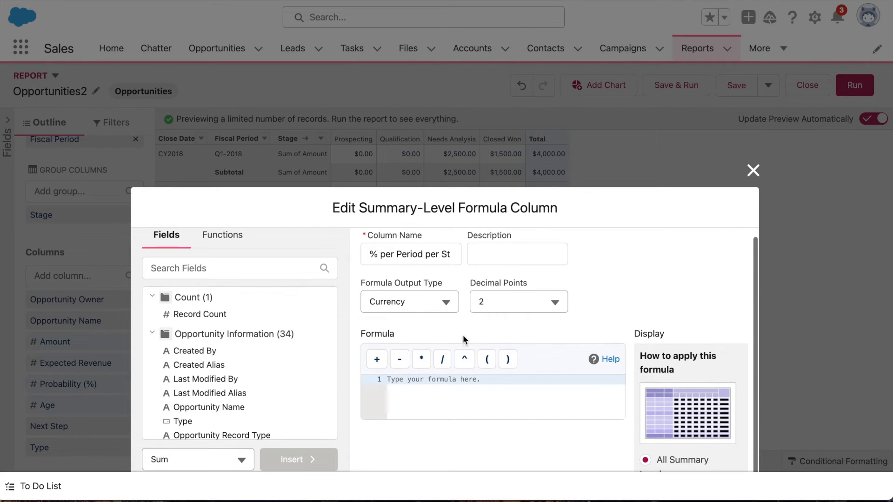
Insert the PARENTGROUPVAL function with its argument placeholders into the new column's formula.
left_click(432, 408)
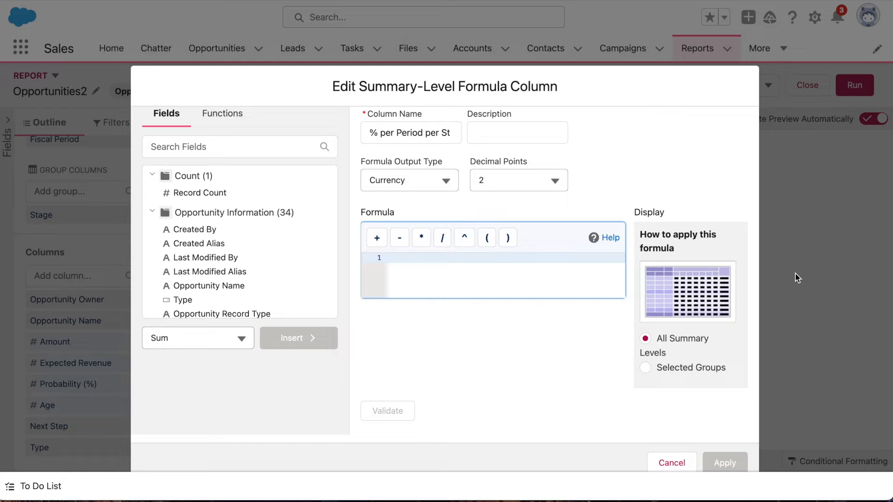
type("PARENTGRO")
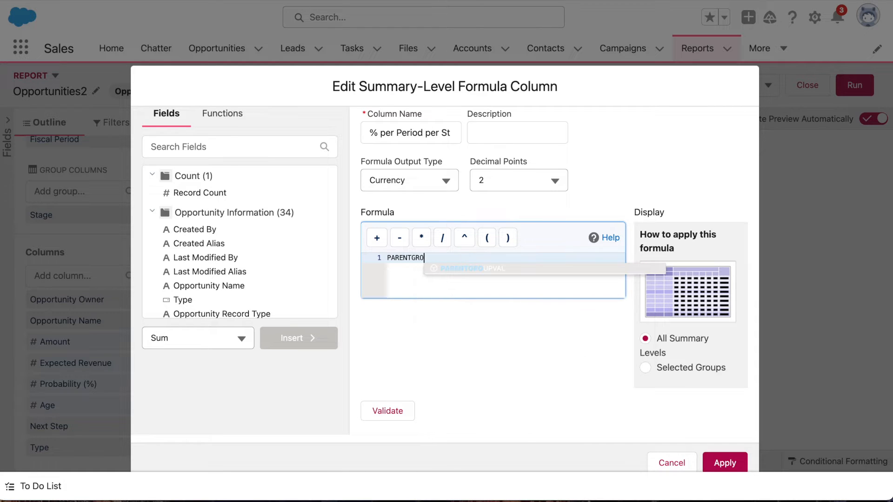
key("Return")
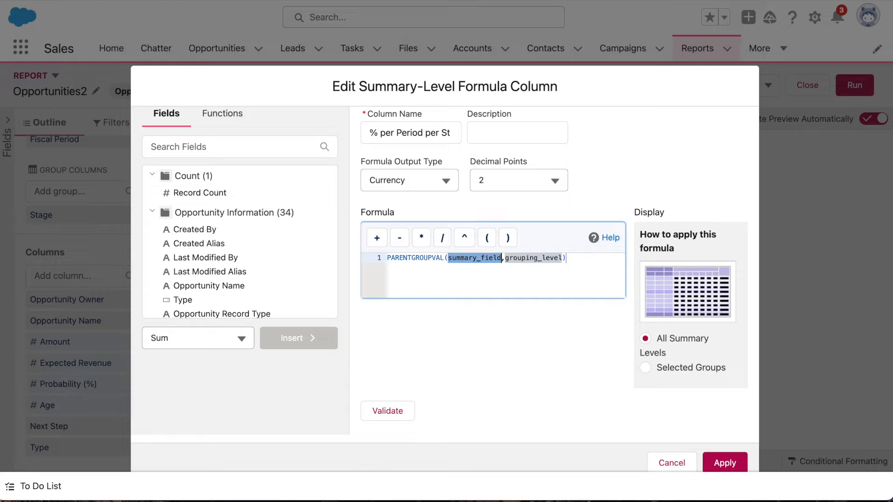
Fill the PARENTGROUPVAL arguments with AMOUNT:SUM, FISCAL_QUARTER and STAGE_NAME.
type("Amount")
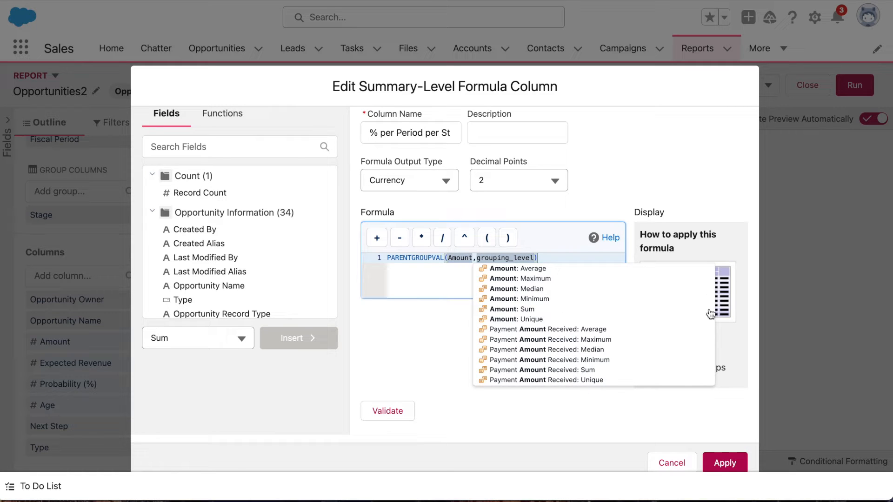
left_click(628, 308)
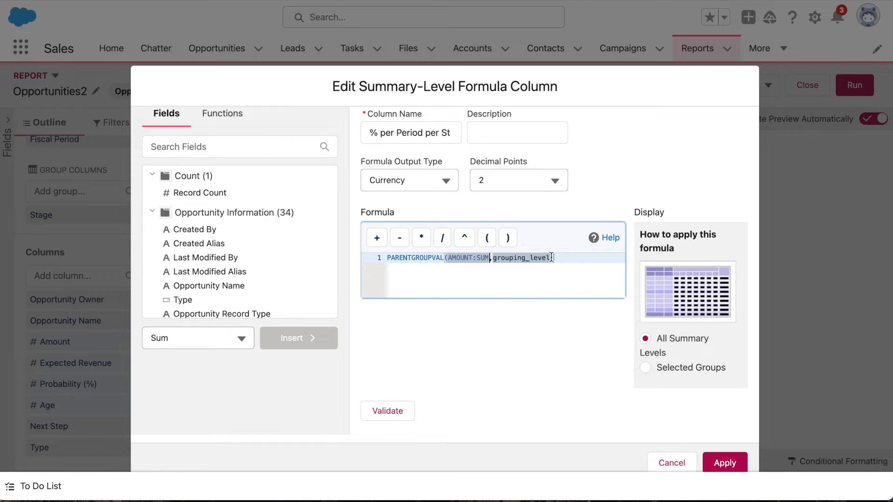
double_click(552, 257)
key("BackSpace")
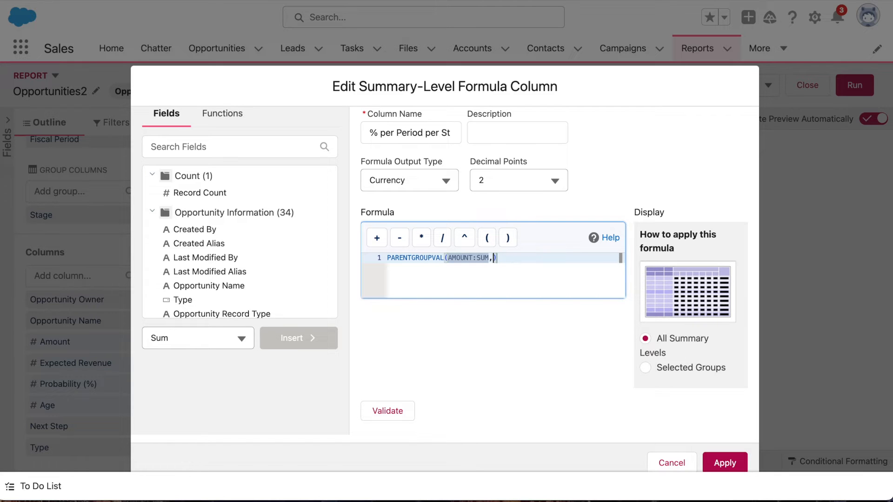
type("FISCAL")
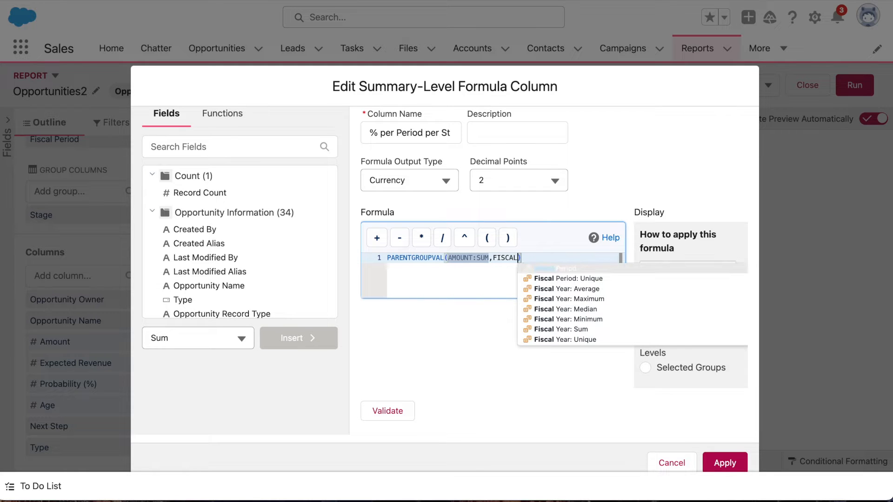
type("_QUARTER, ST")
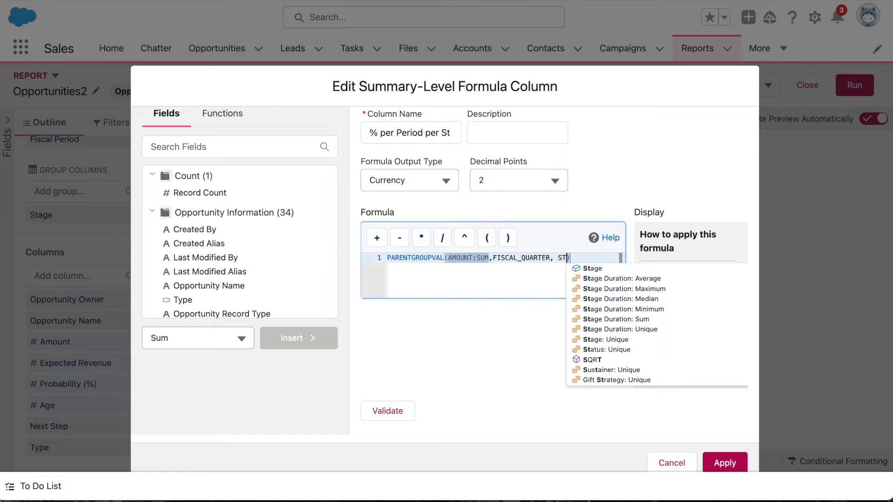
left_click(633, 268)
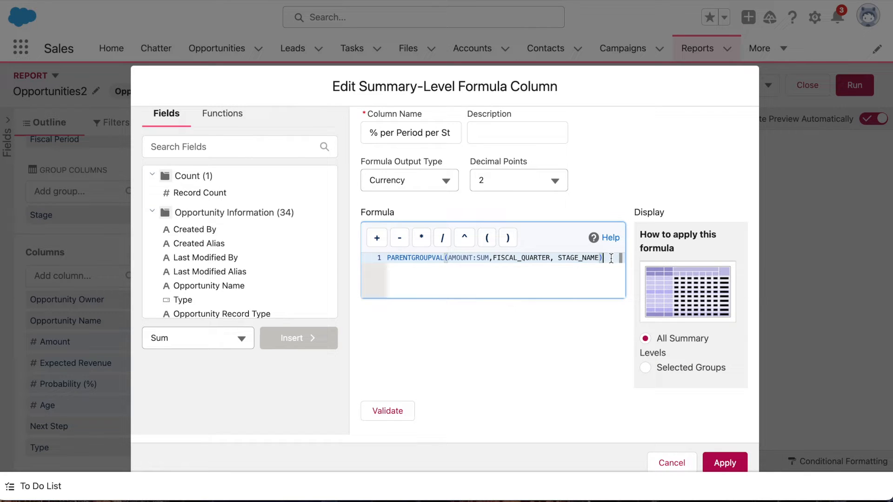
Add a division sign on its own line and a second PARENTGROUPVAL with its argument placeholders below it.
key("Return")
type("/")
key("Return")
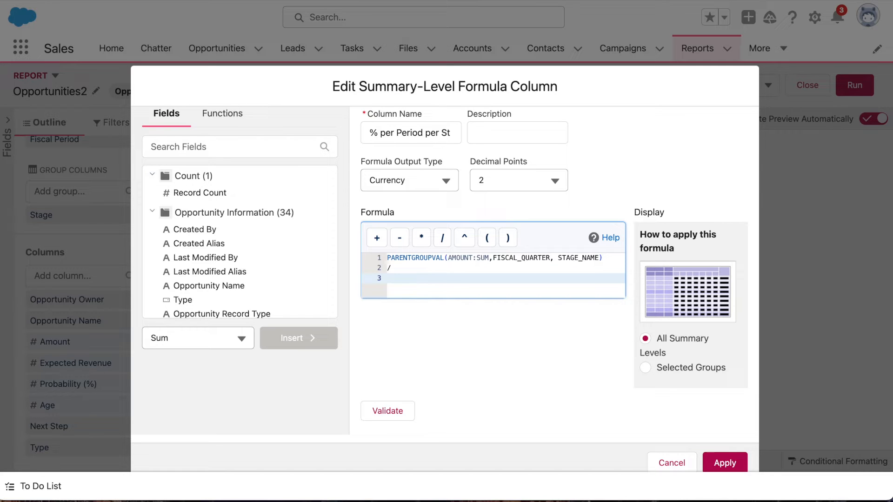
type("PARENTGRO")
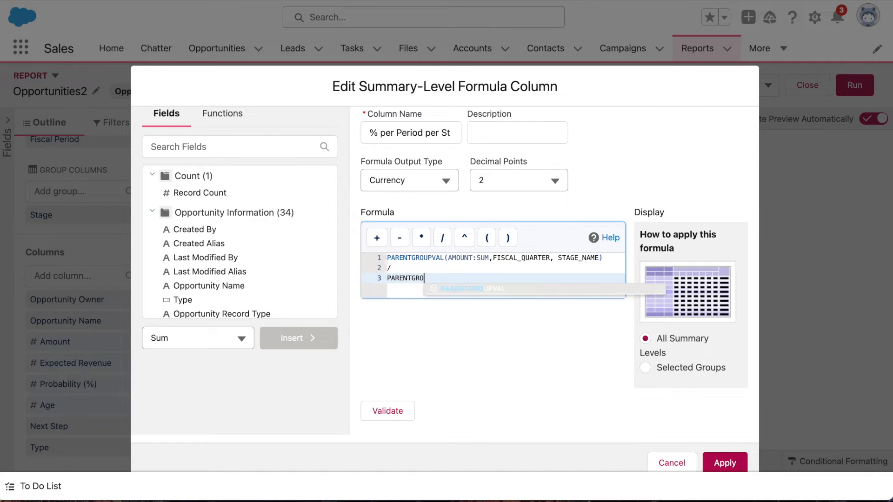
left_click(575, 292)
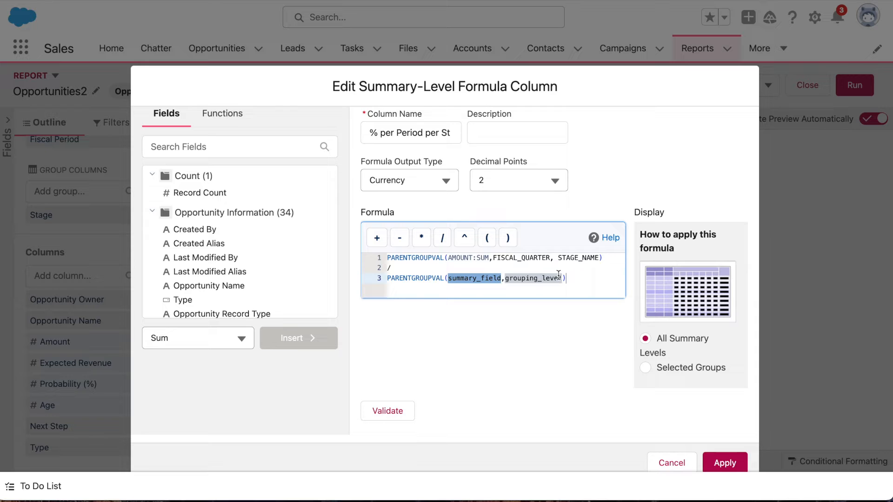
Replace the second PARENTGROUPVAL's placeholders with AMOUNT:SUM, FISCAL_QUARTER and GRAND_SUMMARY.
left_click_drag(563, 278, 448, 278)
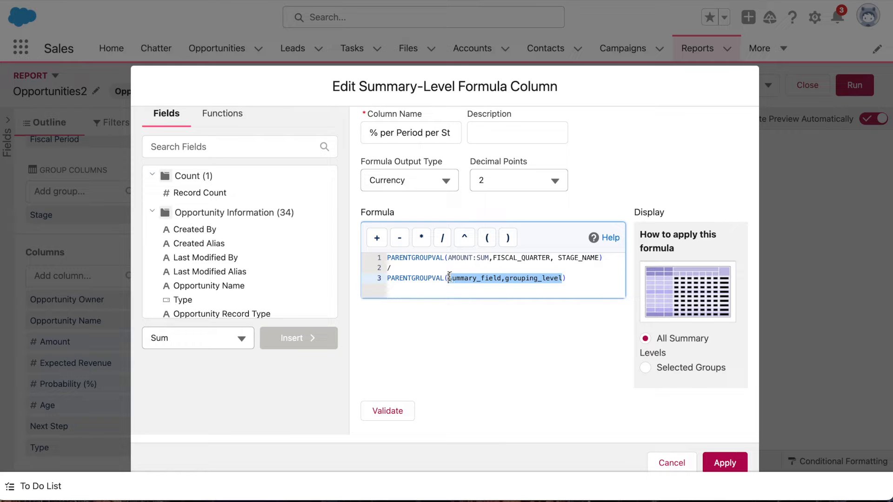
type("AMOUNT")
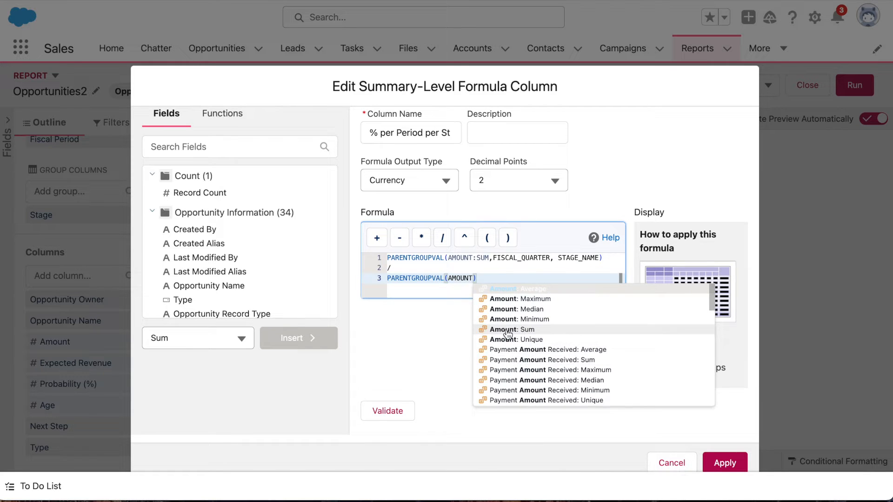
left_click(506, 330)
type(",")
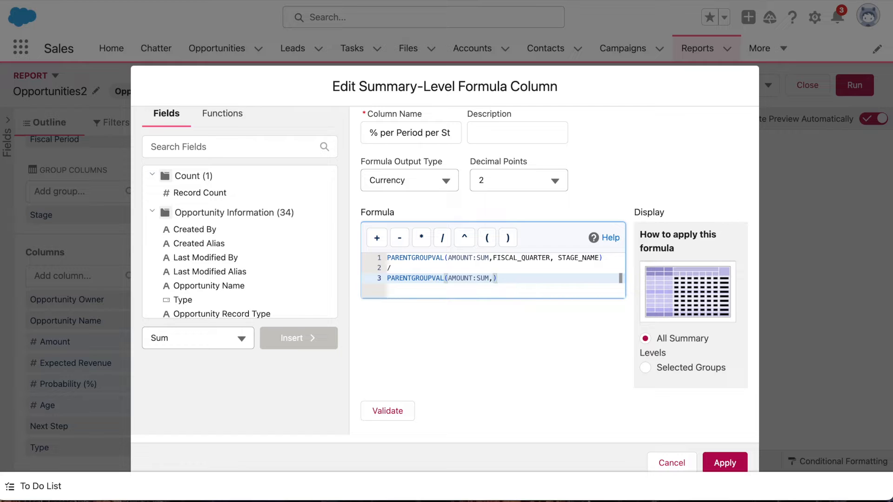
type(" FISCAL")
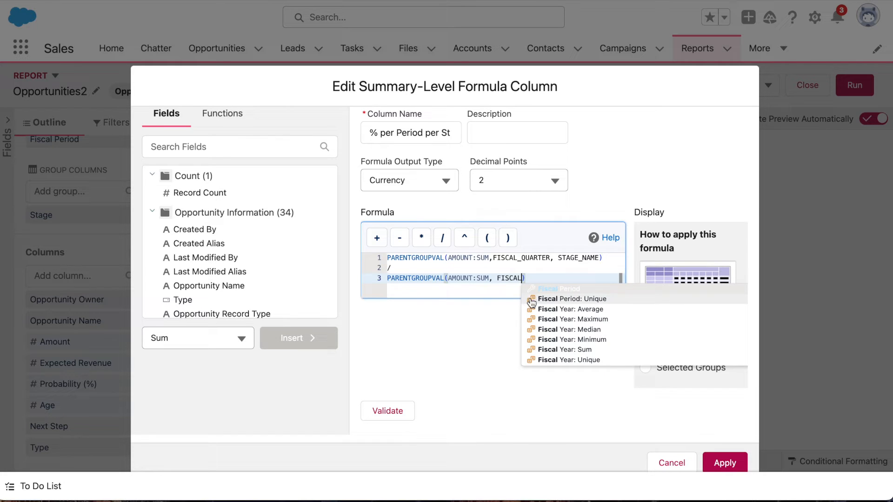
left_click(538, 290)
type(", ")
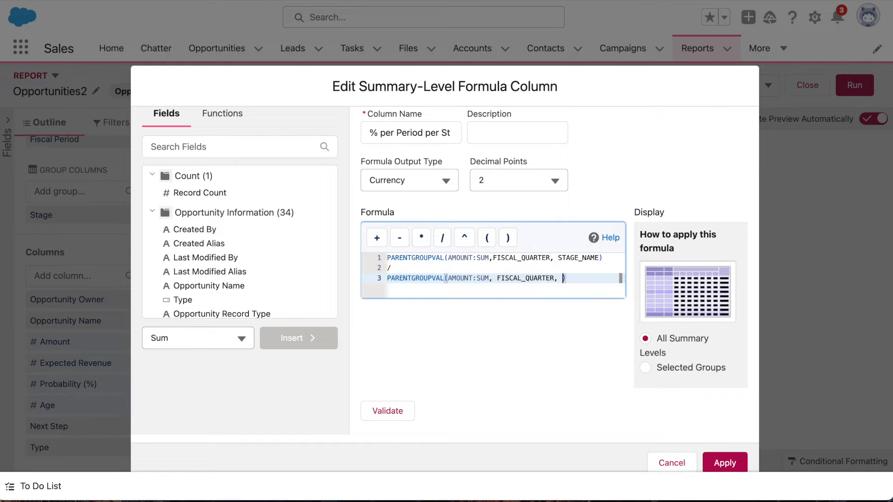
type("GRAND_SUMMARY")
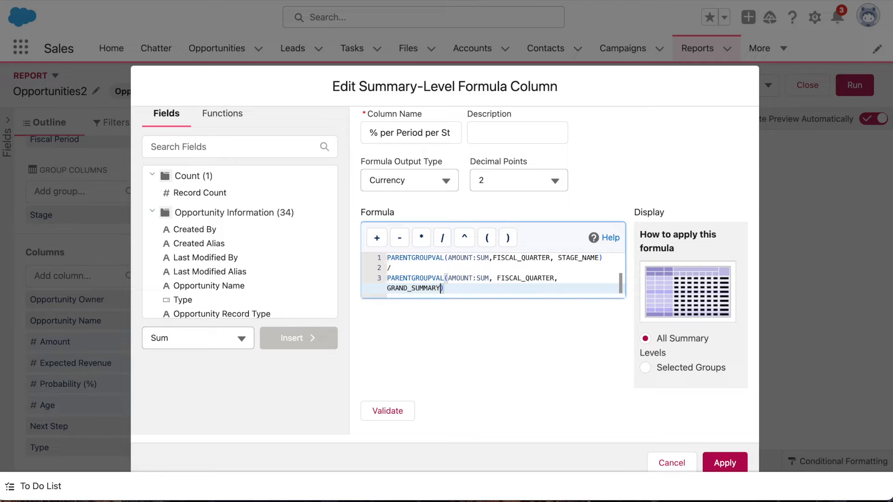
Set the formula output type to Percent and display it for selected groups, with row group Fiscal Period and column group Stage.
left_click(441, 181)
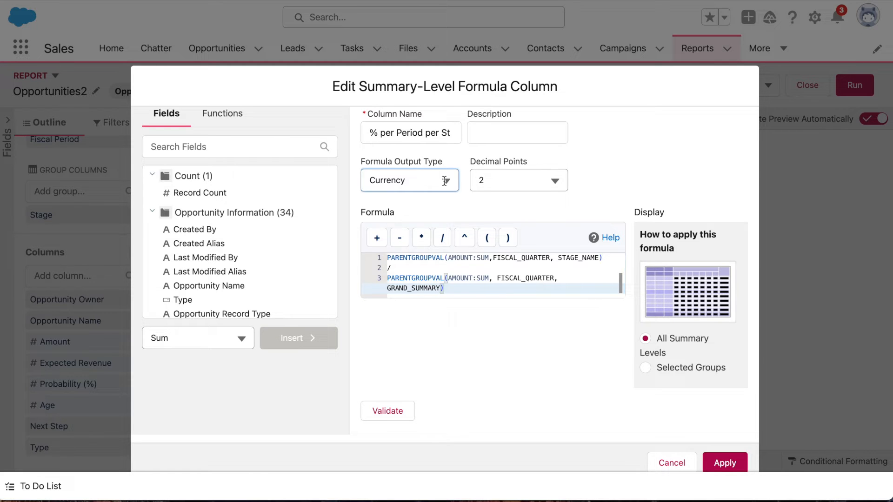
left_click(410, 236)
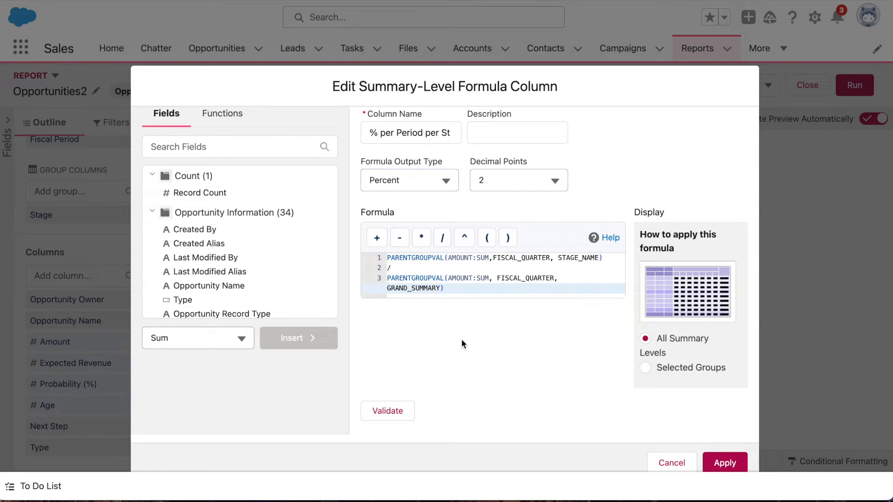
left_click(645, 369)
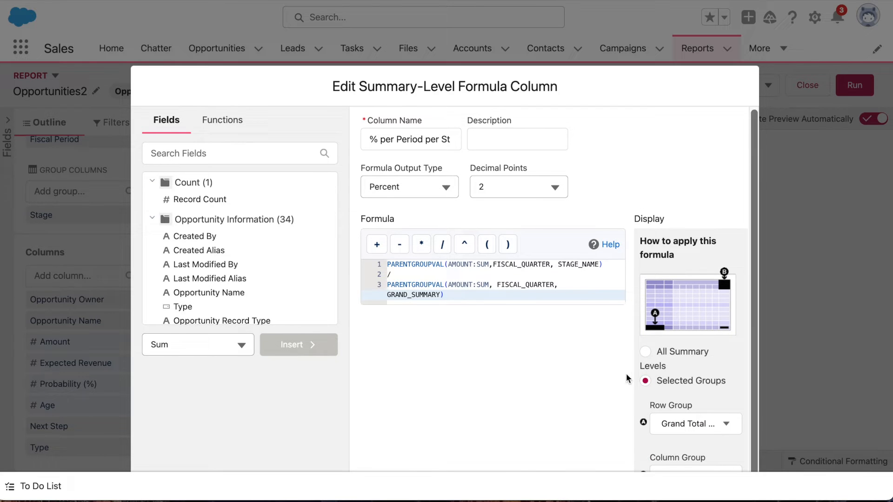
scroll(624, 374, "down", 1)
scroll(624, 372, "down", 3)
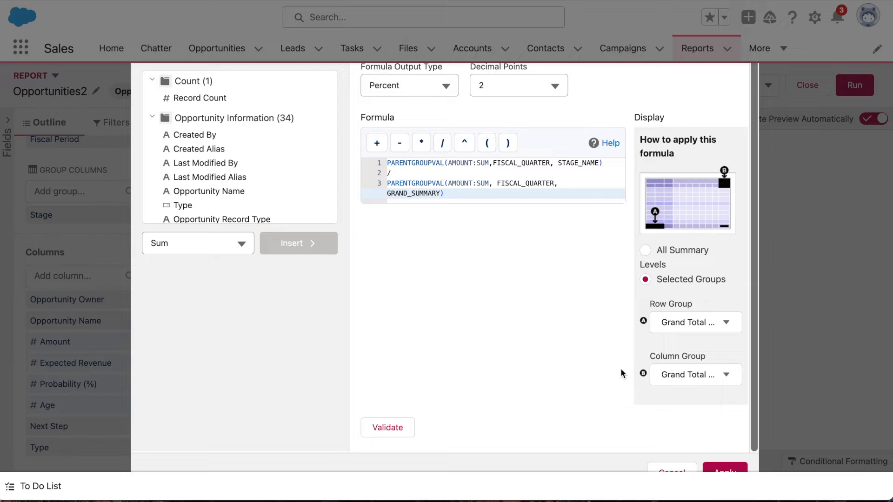
left_click(698, 329)
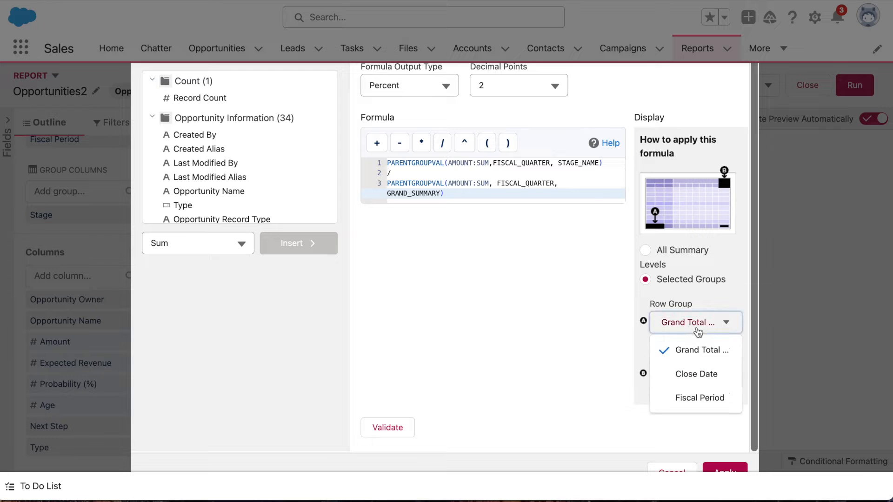
left_click(695, 403)
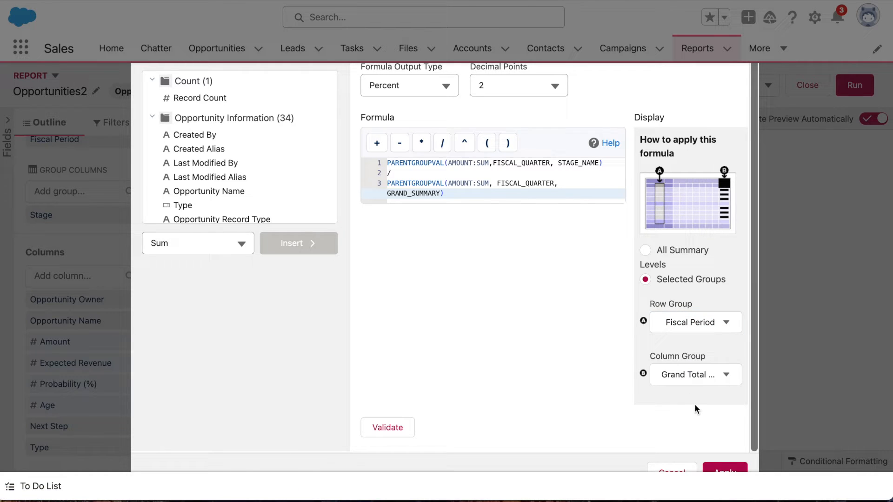
left_click(697, 380)
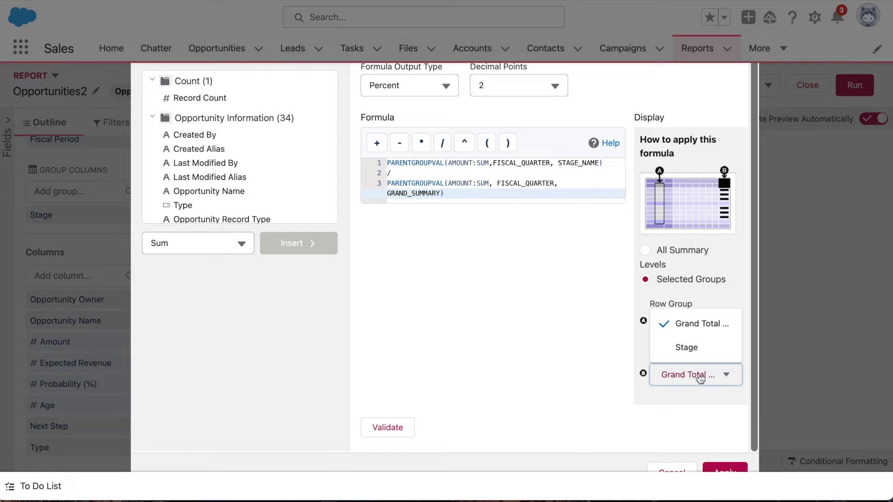
left_click(695, 354)
Validate and apply the "% per Period per Stage" formula, and save and run the report.
left_click(395, 426)
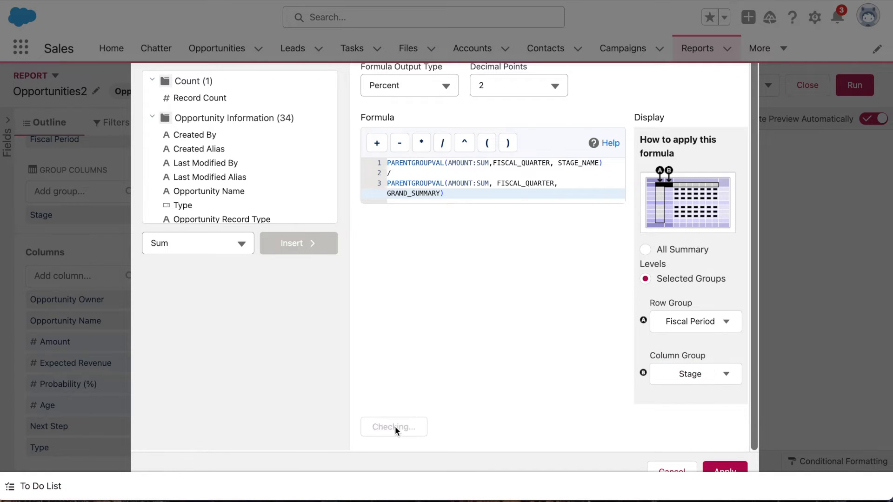
scroll(555, 349, "down", 2)
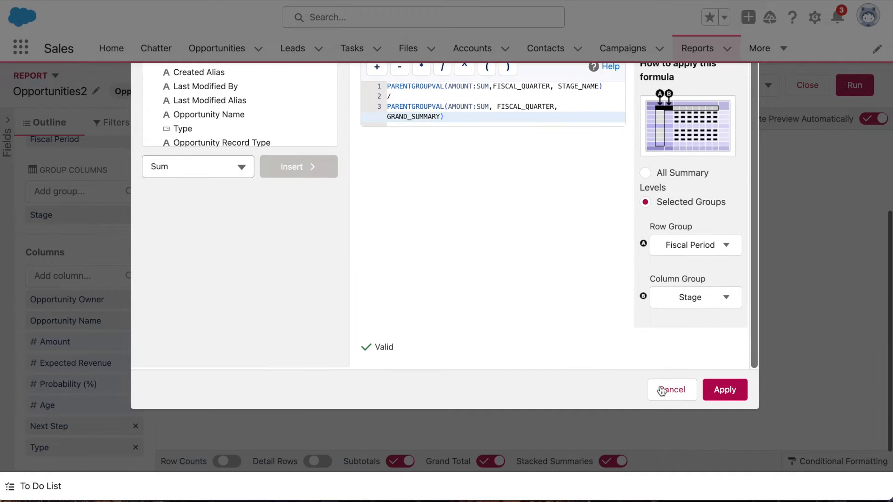
left_click(717, 391)
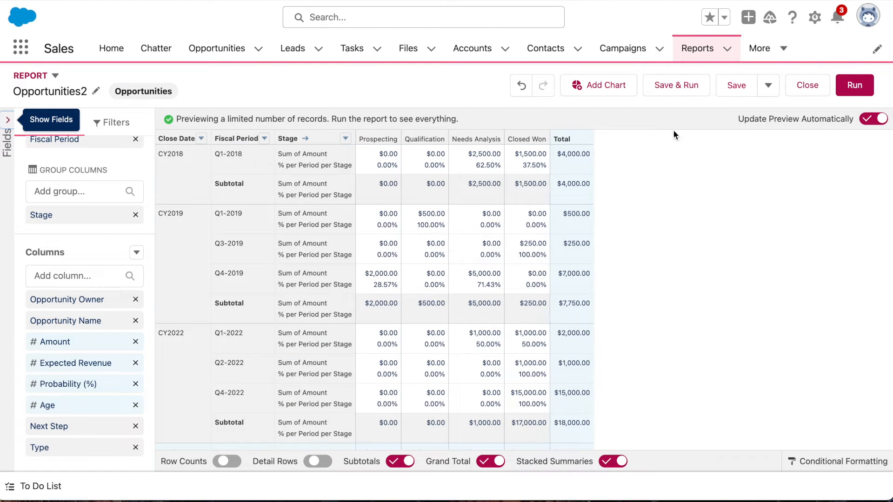
left_click(673, 90)
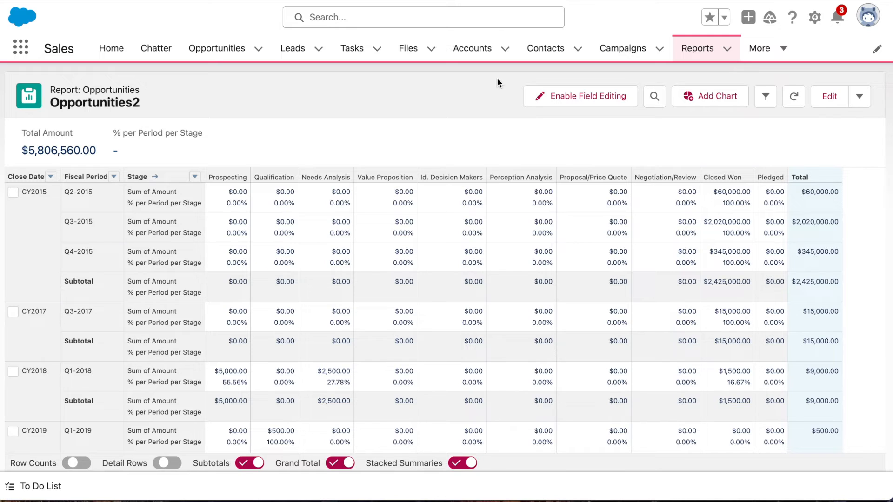
Reopen the report for editing and copy the entire formula of the "% per Period per Stage" column, leaving it unchanged.
left_click(836, 105)
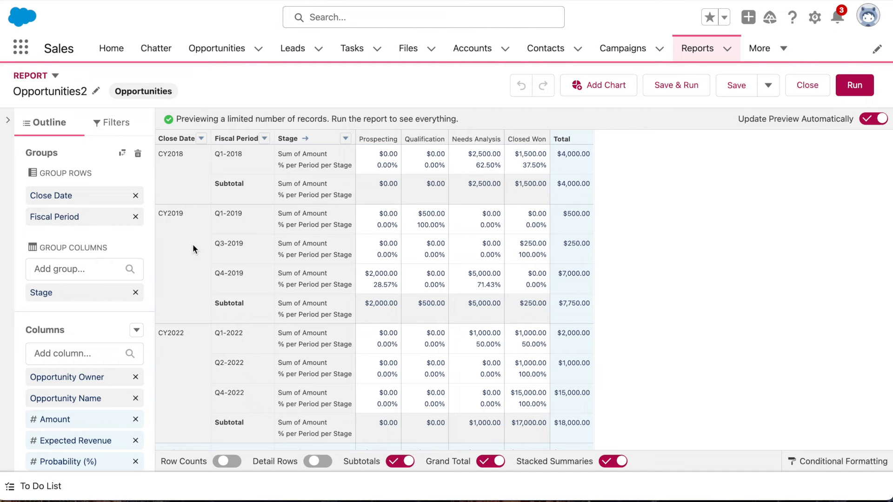
scroll(146, 257, "down", 3)
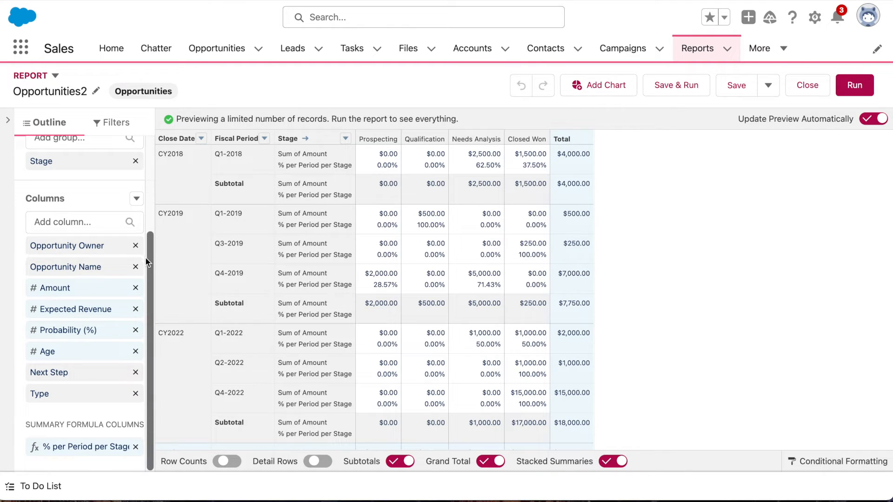
left_click(109, 448)
left_click(469, 343)
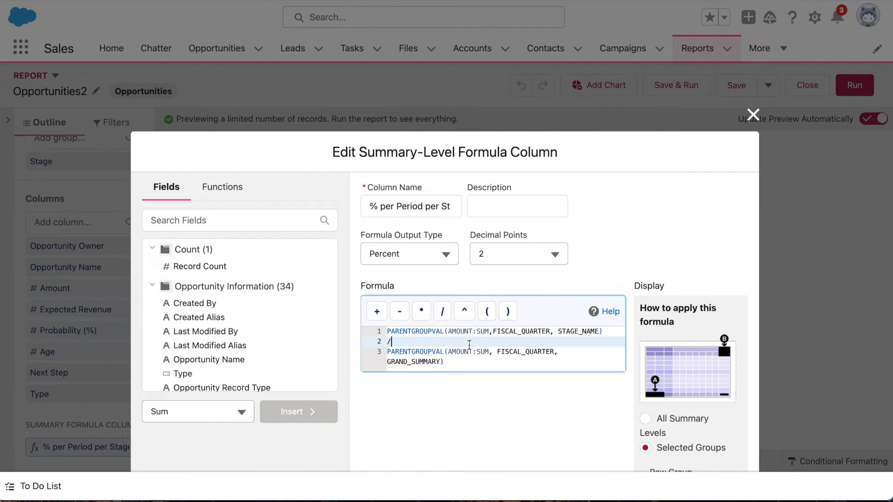
key("ctrl+a")
key("ctrl+c")
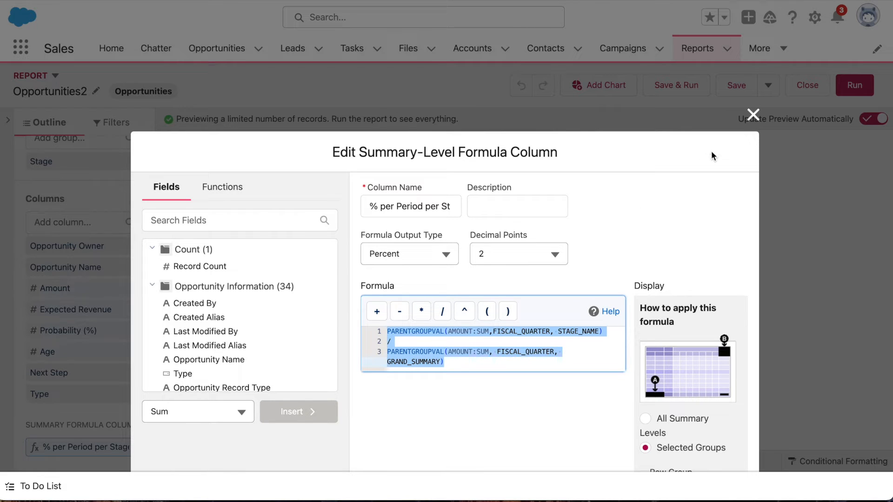
left_click(753, 114)
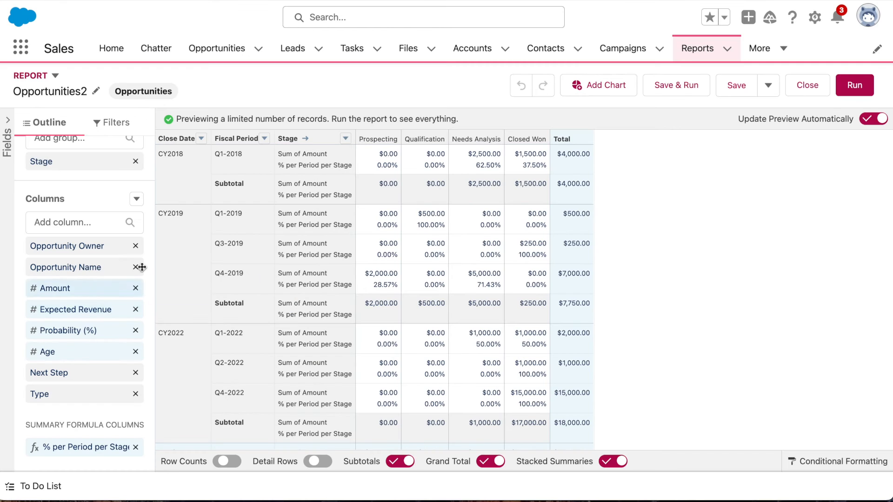
Add a summary formula column named "% per Yr per Stage" with Percent as the formula output type.
left_click(136, 200)
left_click(120, 247)
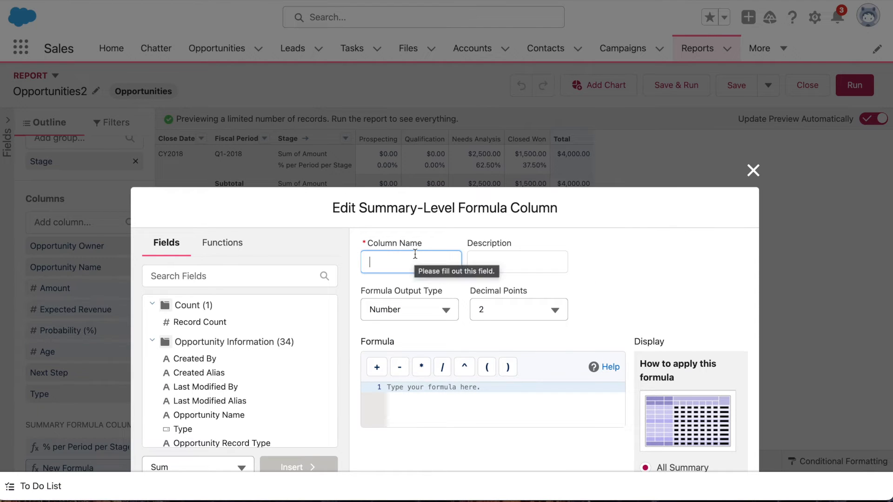
type("% per Y")
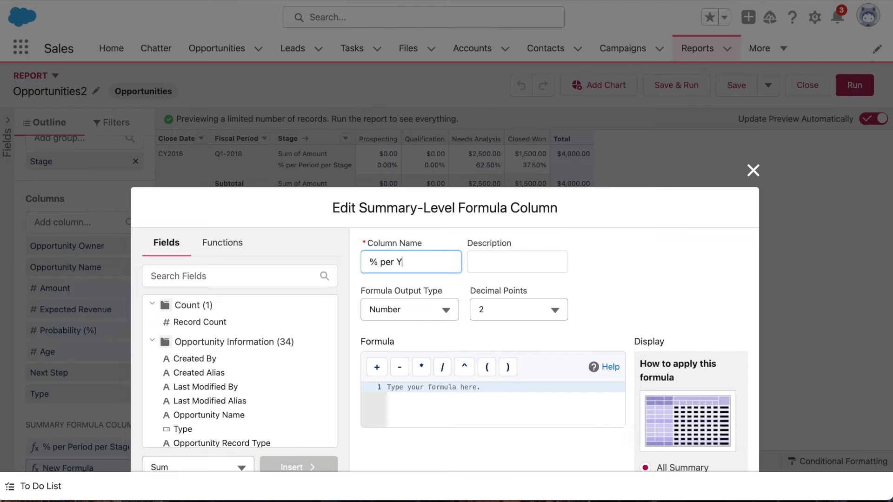
type("r per Stage")
left_click(428, 310)
left_click(415, 363)
Paste the copied formula into the "% per Yr per Stage" column and replace FISCAL_QUARTER with CLOSE_DATE in both PARENTGROUPVAL calls.
left_click(400, 397)
key("ctrl+v")
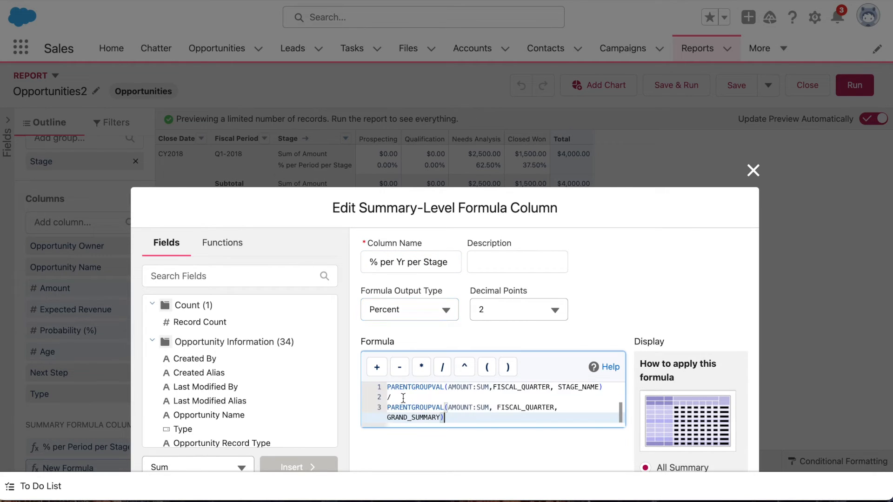
scroll(618, 324, "down", 3)
scroll(621, 325, "down", 1)
left_click_drag(551, 298, 493, 298)
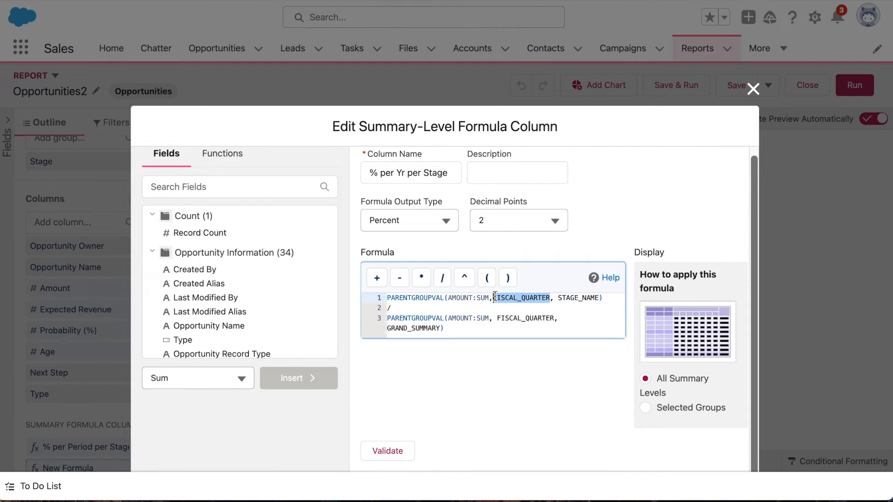
type("CLOSE")
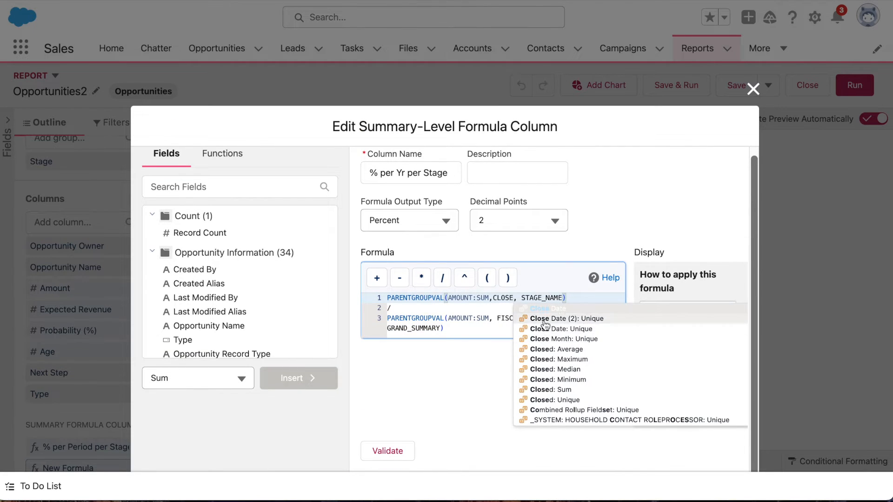
left_click(538, 311)
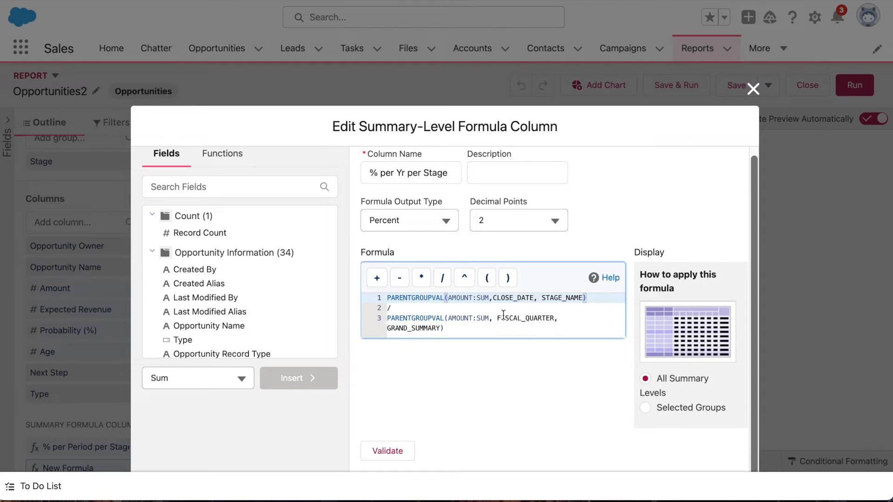
left_click_drag(497, 318, 559, 316)
type("CLOSE")
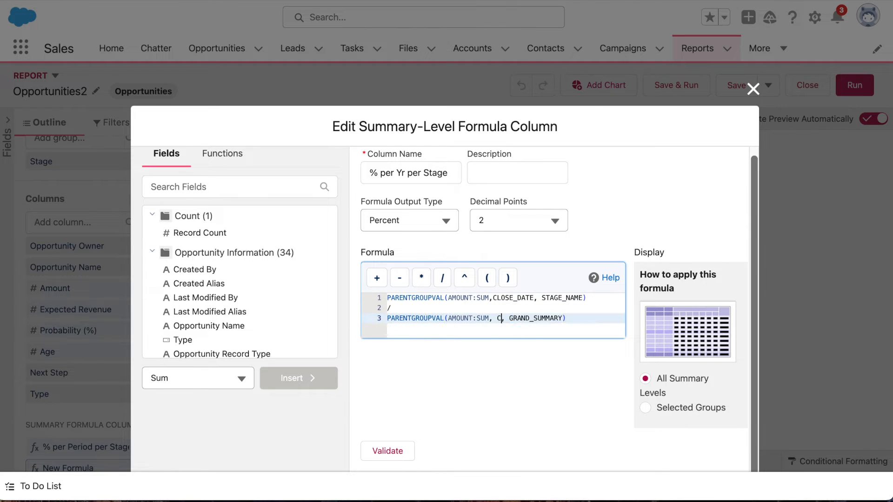
left_click(563, 329)
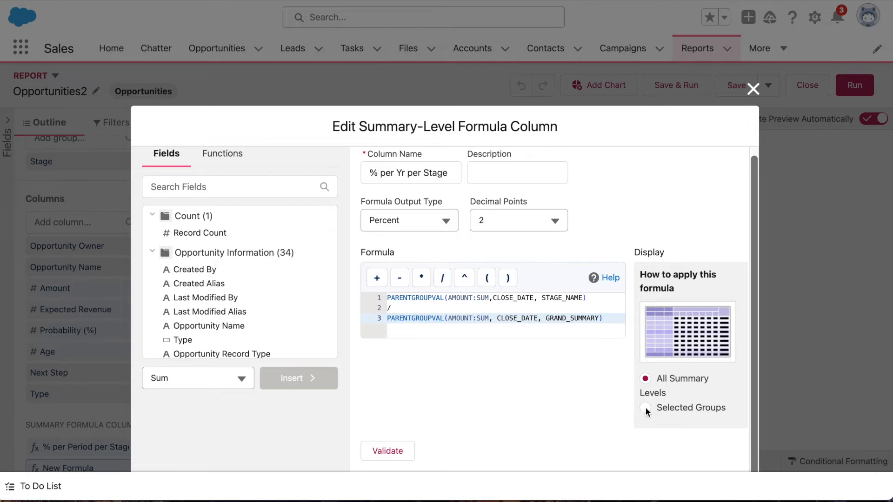
Display the formula for selected groups, with row group Close Date and column group Stage.
scroll(646, 406, "up", 1)
scroll(631, 386, "down", 5)
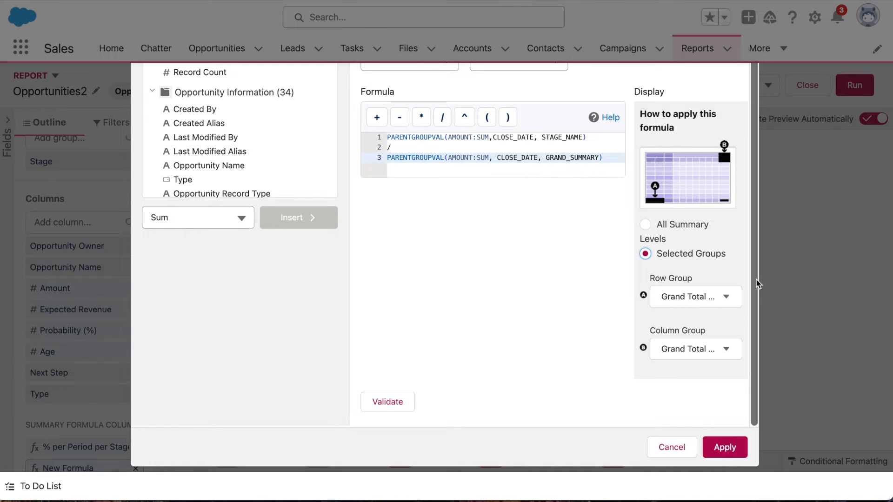
left_click(733, 295)
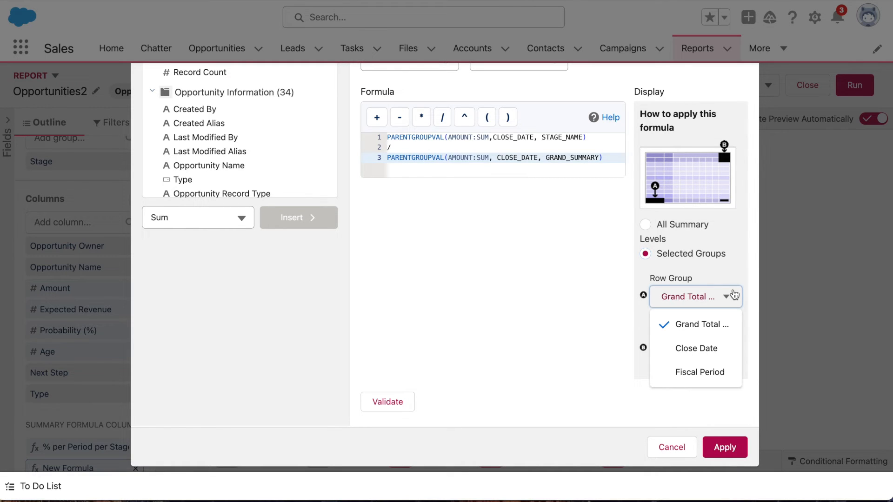
left_click(727, 357)
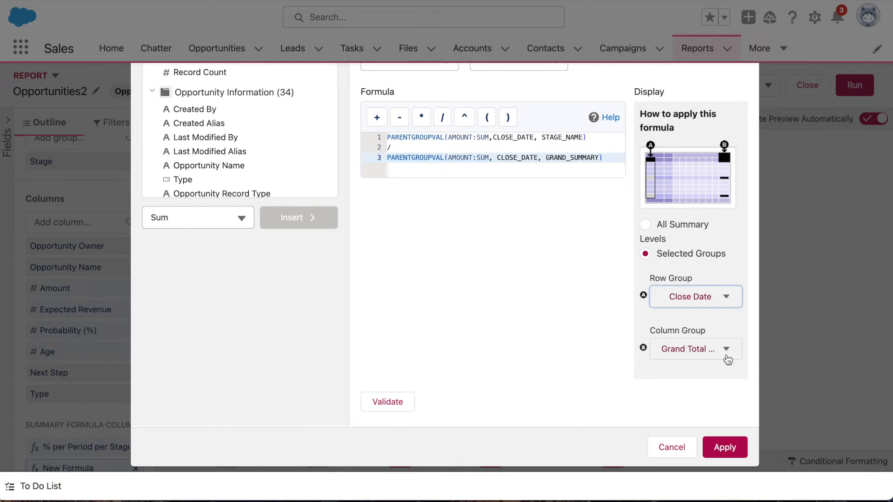
left_click(728, 359)
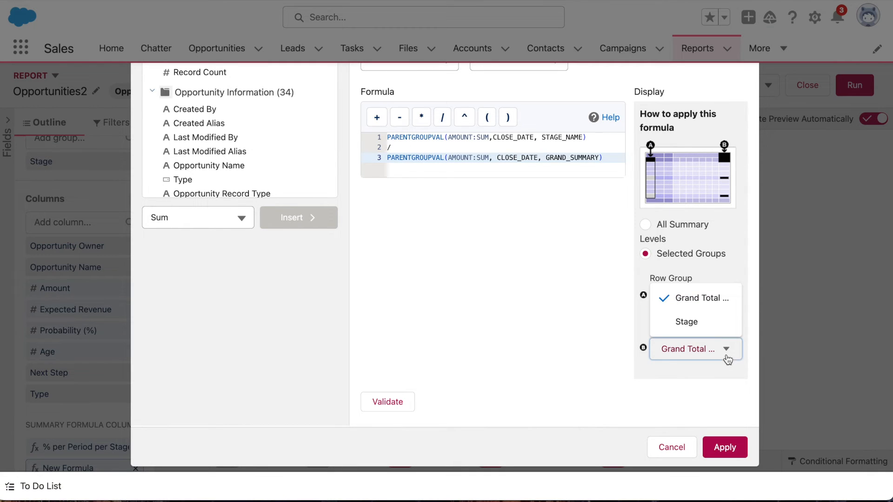
left_click(707, 329)
Validate and apply the "% per Yr per Stage" formula, and save and run the report.
left_click(385, 400)
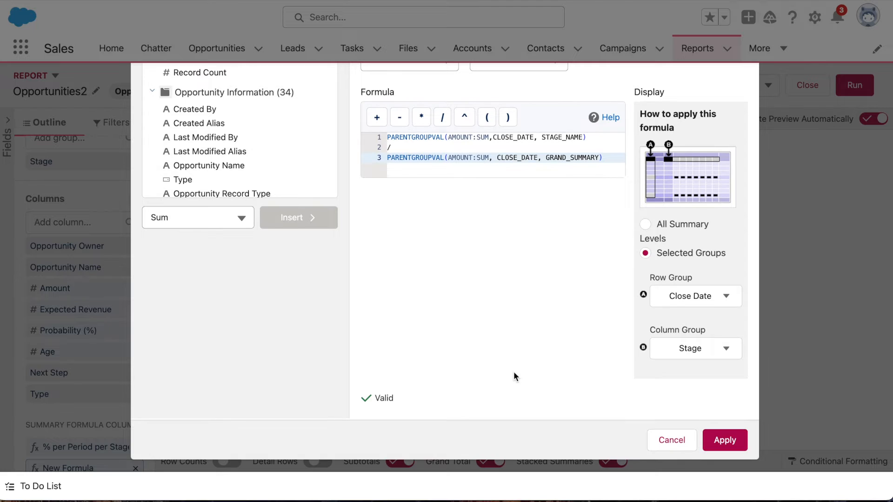
left_click(724, 440)
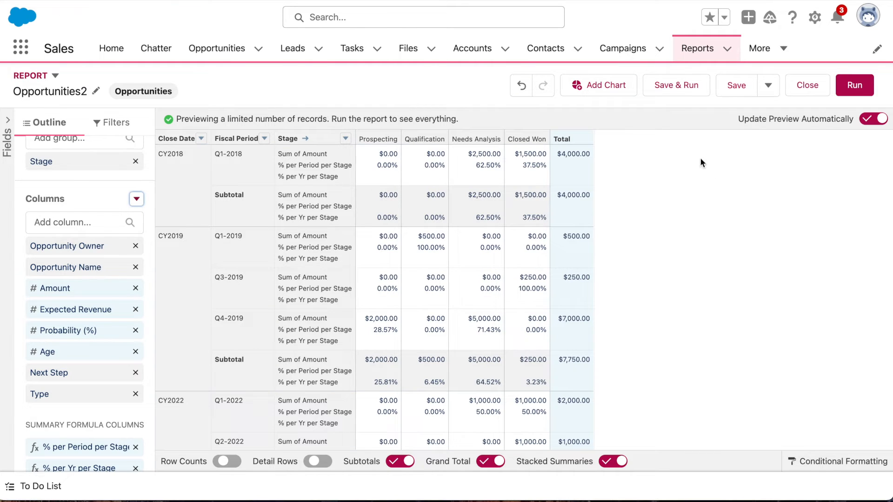
left_click(671, 87)
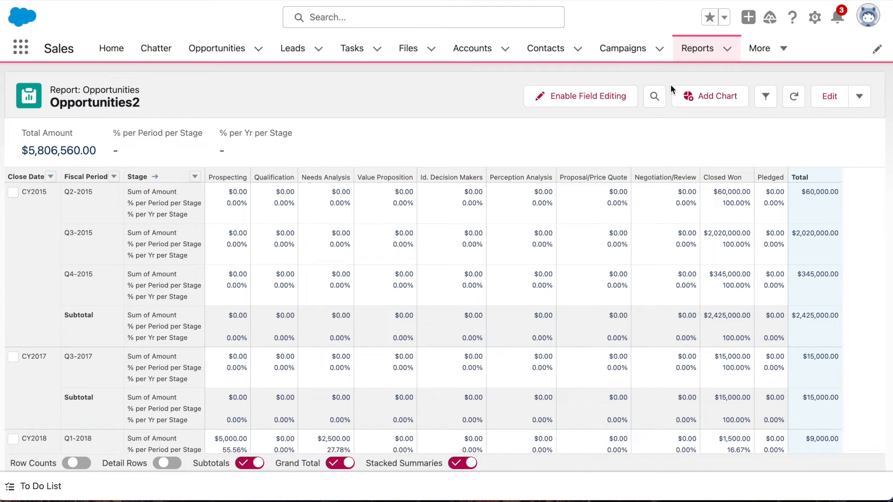
Reopen the report for editing and start a conditional formatting rule for "% per Period per Stage" without the middle range.
left_click(831, 103)
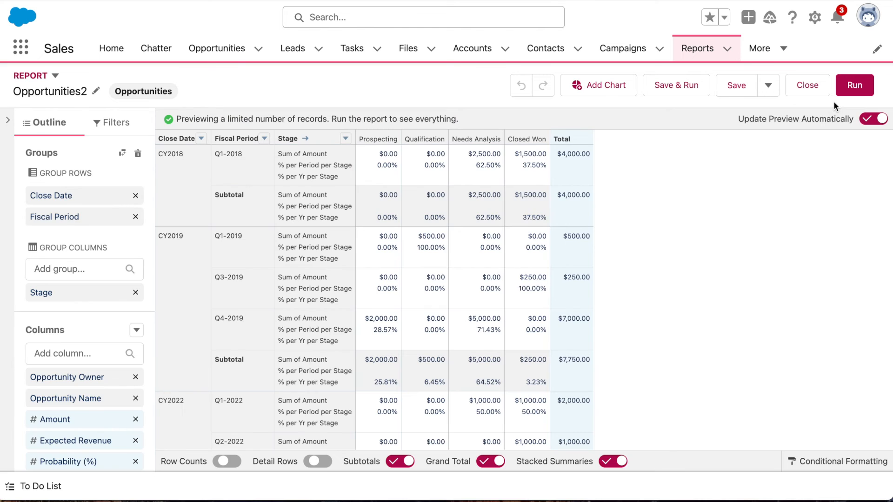
left_click(815, 461)
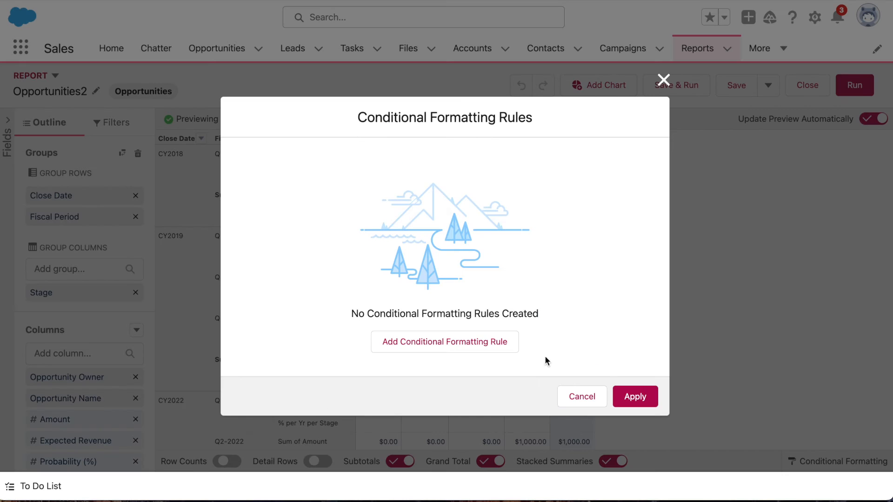
left_click(493, 341)
left_click(343, 209)
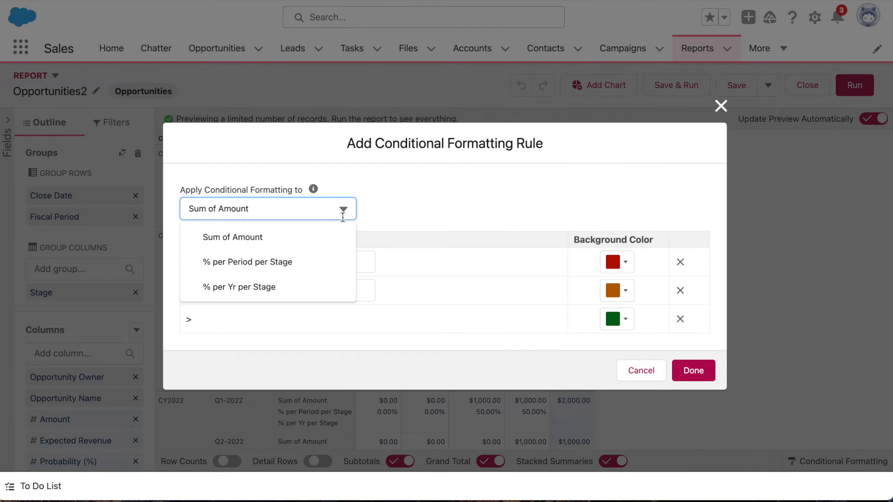
left_click(315, 262)
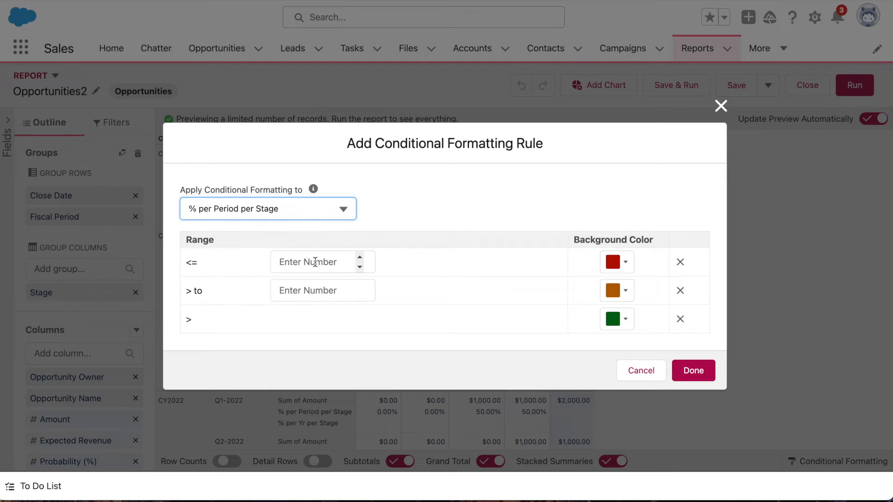
left_click(680, 290)
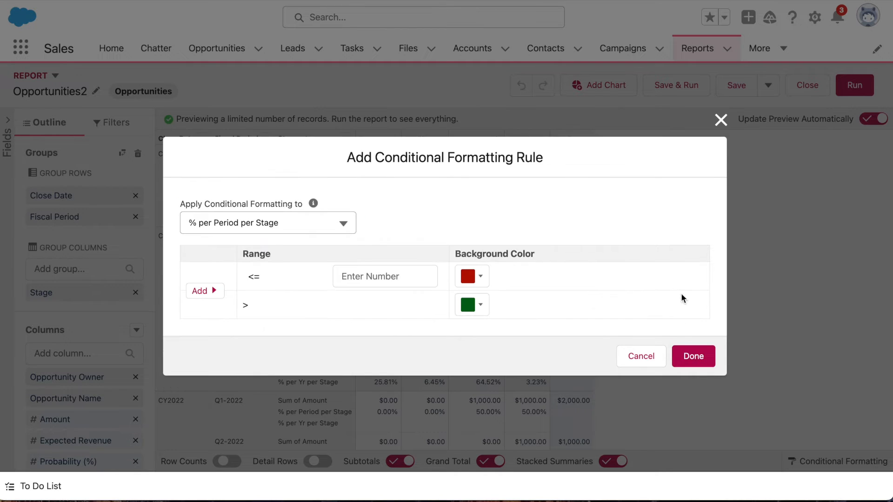
Set the rule's threshold to 0 with a light orange background for both ranges, and finish the rule.
left_click(384, 275)
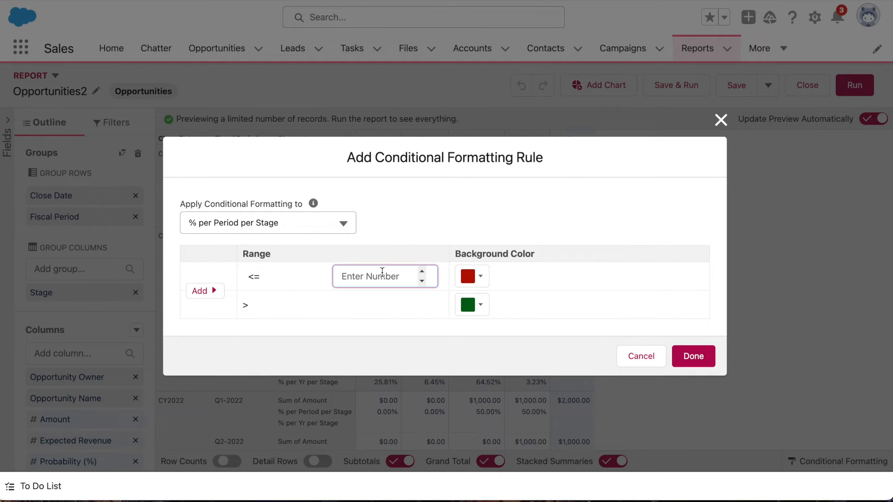
type("0")
left_click(479, 277)
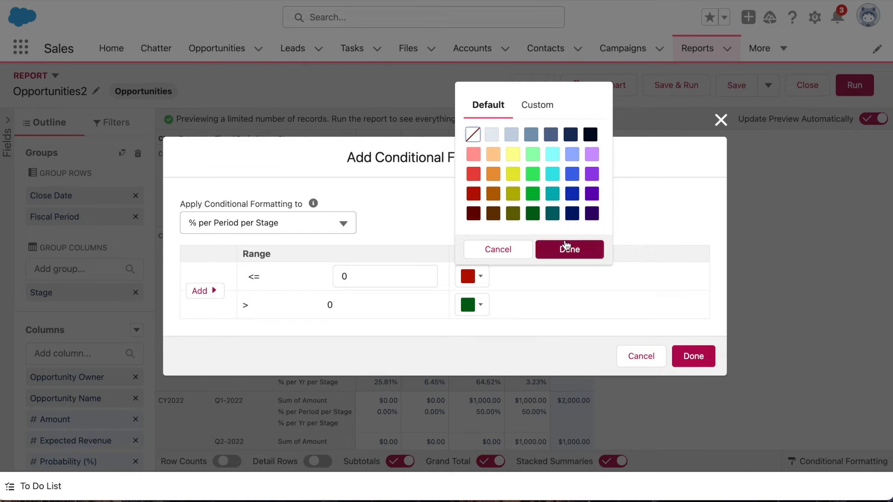
left_click(492, 154)
left_click(569, 250)
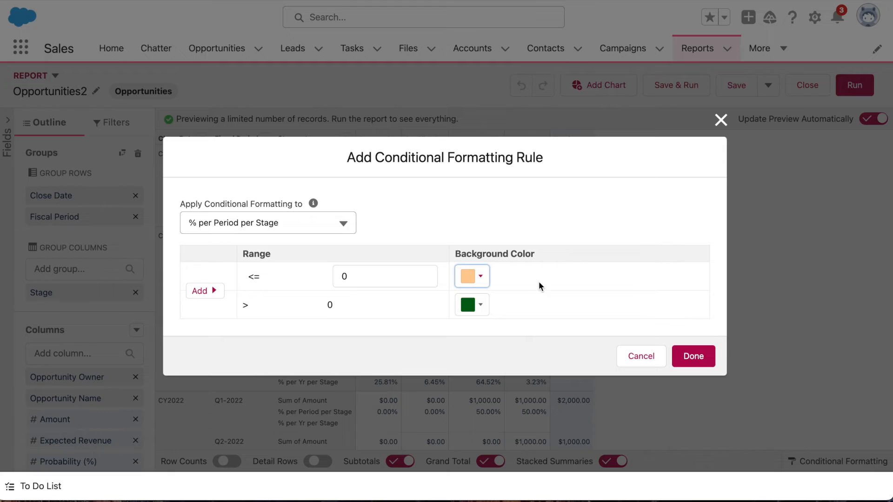
left_click(480, 305)
left_click(493, 184)
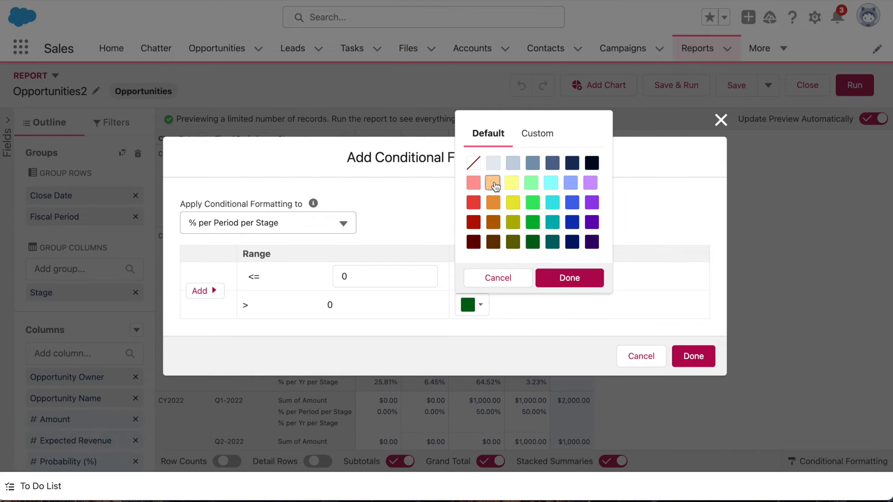
left_click(578, 277)
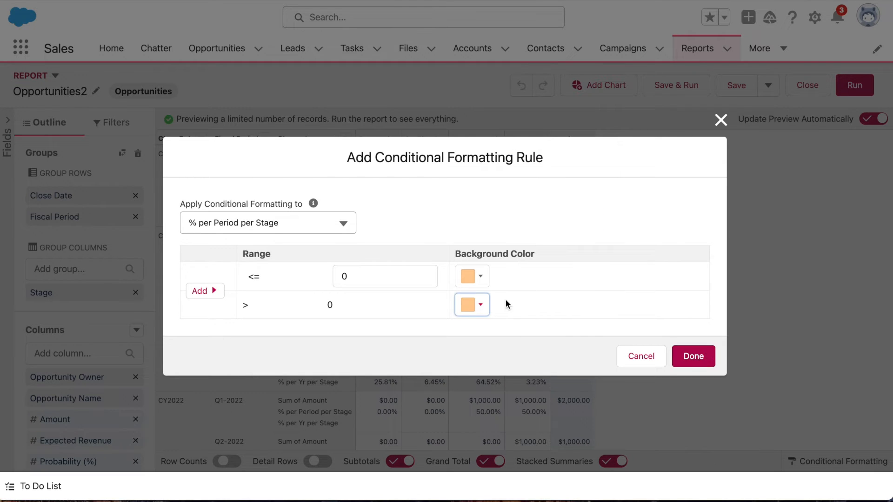
left_click(702, 356)
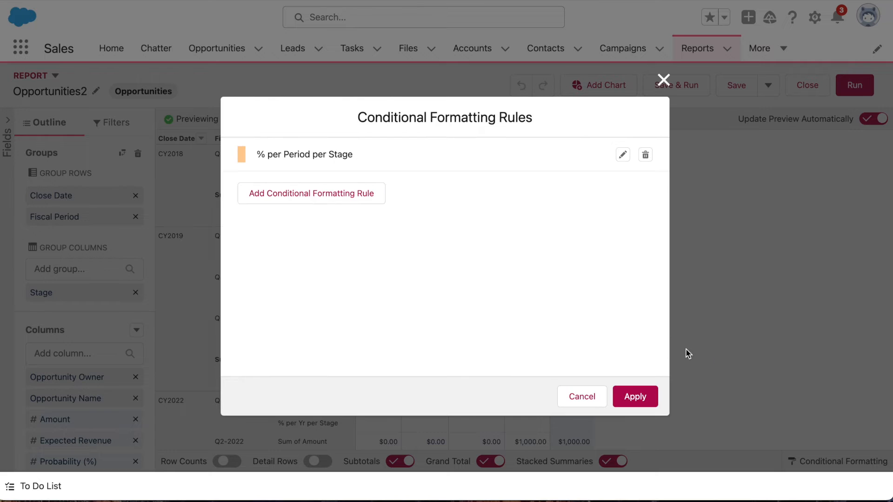
Add a conditional formatting rule for "% per Yr per Stage" without the middle range and with a threshold of 0.
left_click(359, 198)
left_click(313, 209)
left_click(309, 283)
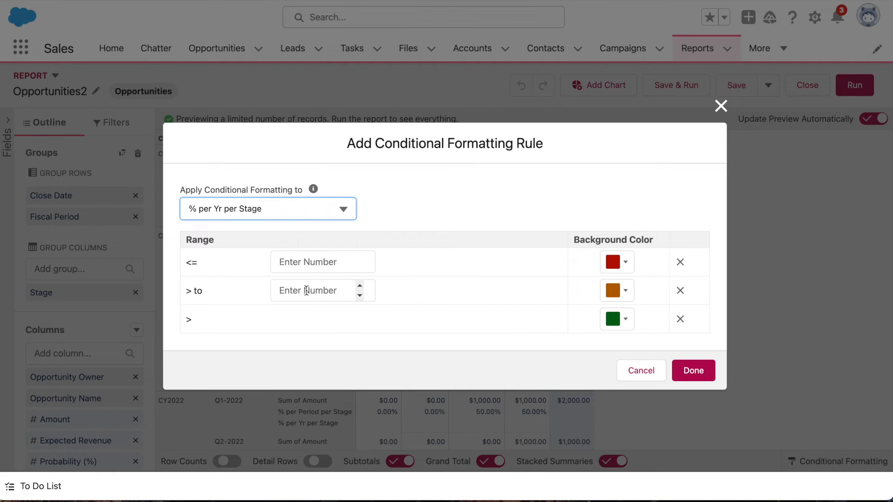
left_click(680, 290)
left_click(372, 279)
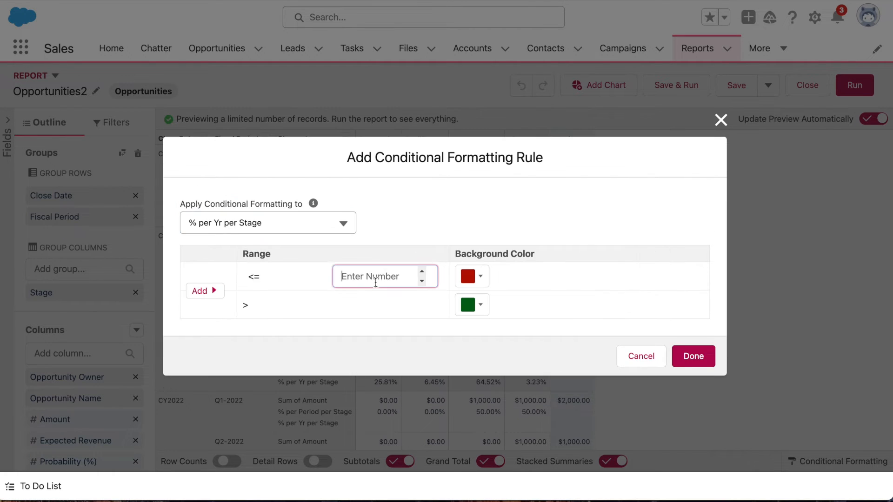
type("0")
Set a light yellow background for both ranges of the "% per Yr per Stage" rule and finish it.
left_click(468, 277)
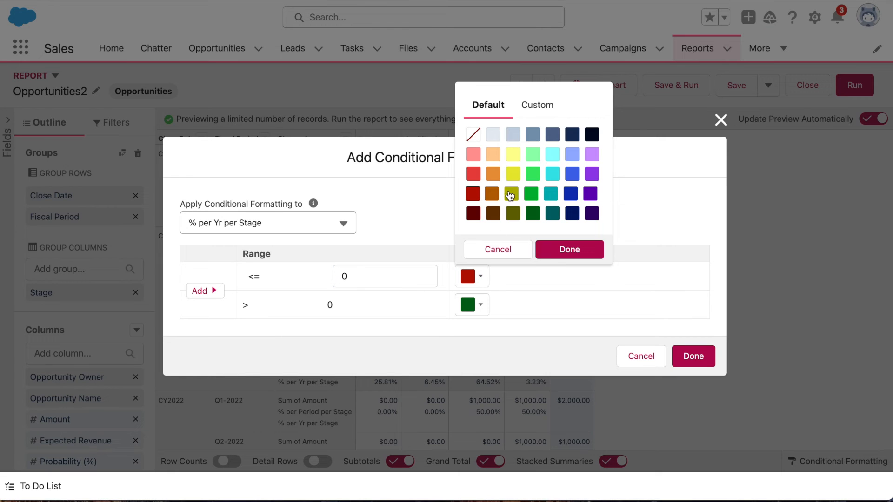
left_click(513, 154)
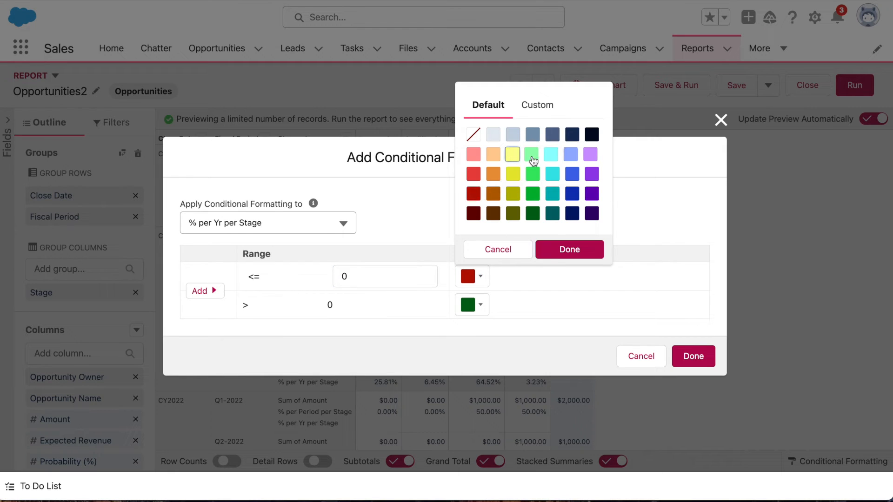
left_click(564, 249)
left_click(481, 307)
left_click(513, 183)
left_click(569, 278)
left_click(693, 354)
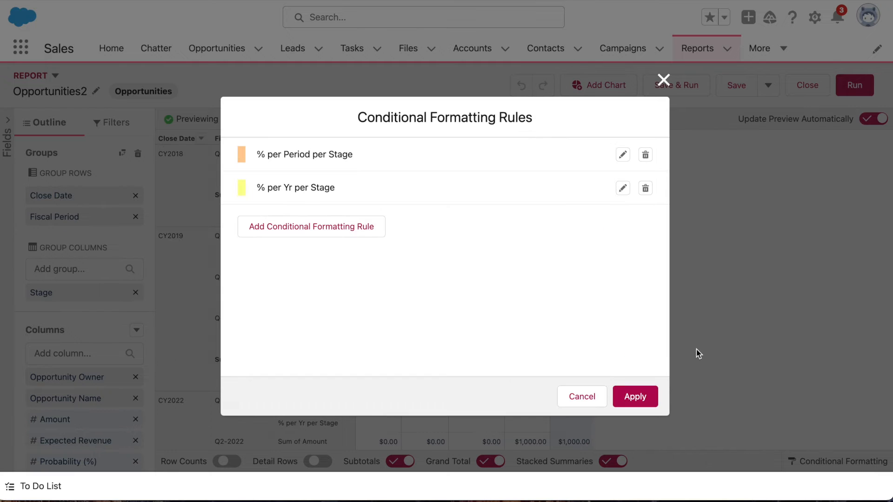
Apply both conditional formatting rules, and save and run the report.
left_click(633, 395)
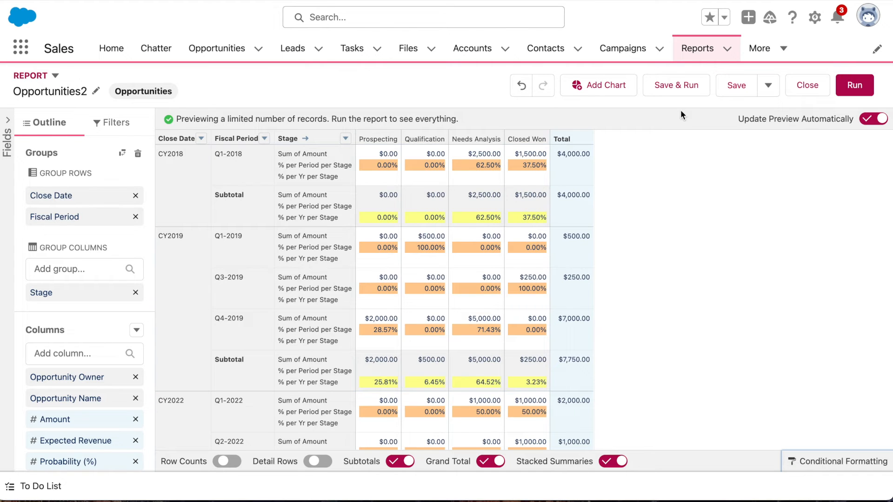
left_click(678, 85)
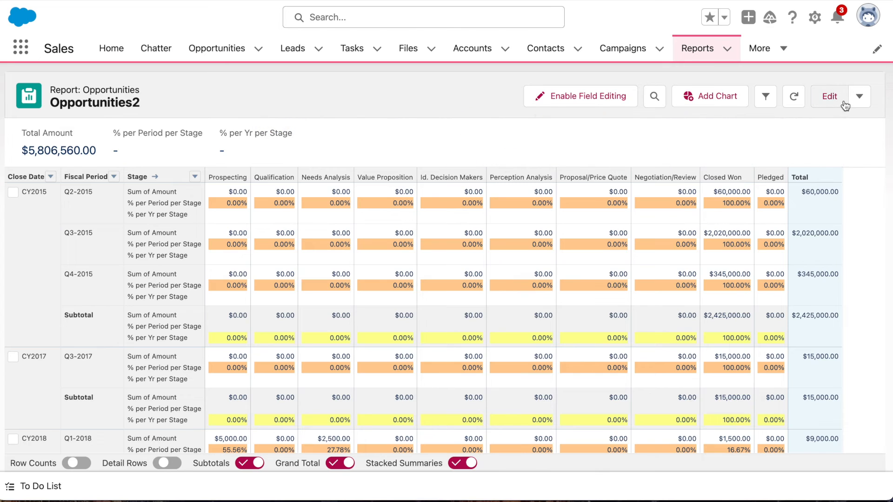
Edit the report and add a summary formula column named "% per stage, of total" with Percent as the output type.
left_click(830, 99)
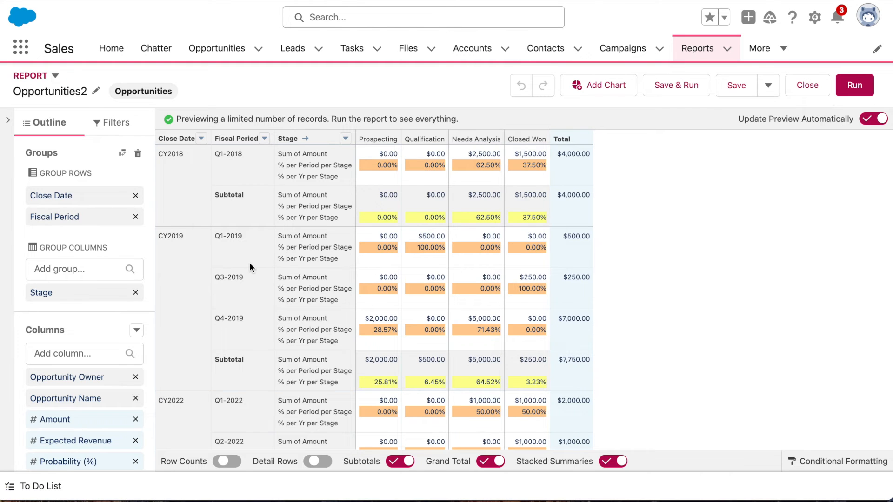
left_click(136, 330)
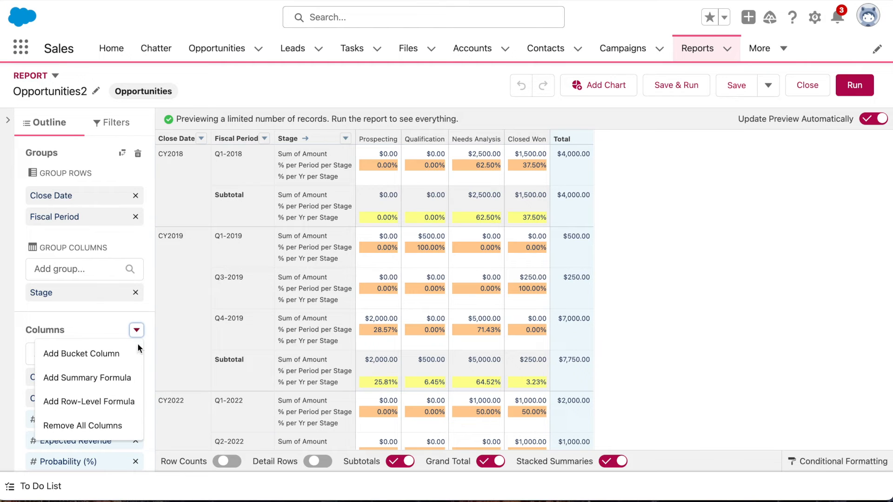
left_click(134, 374)
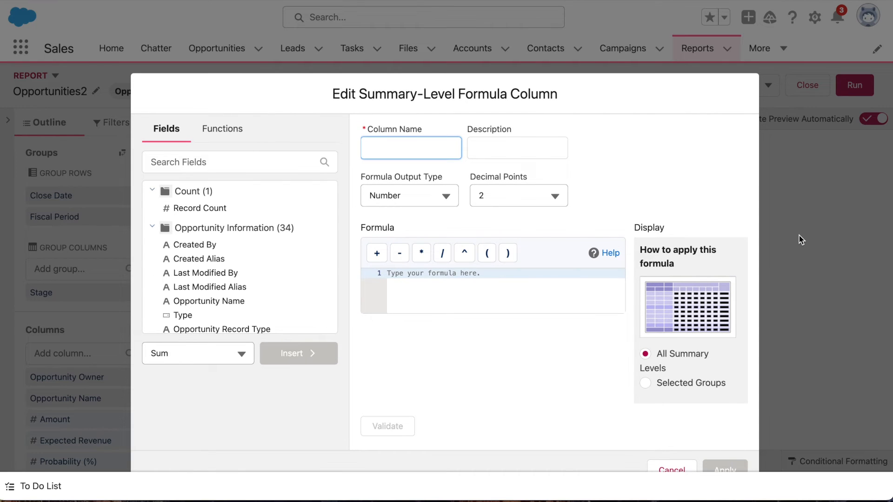
type("% per stage, of total")
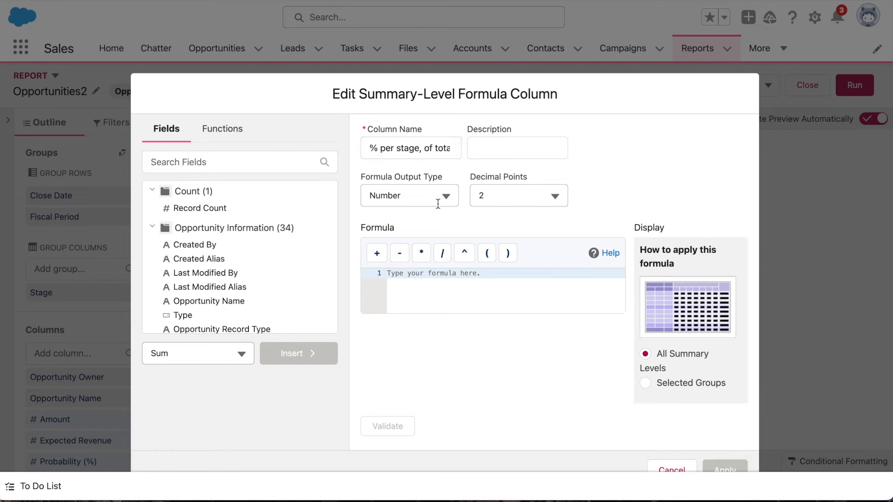
left_click(438, 200)
left_click(418, 249)
Start the formula with the PARENTGROUPVAL function and use AMOUNT:SUM as its summary field.
left_click(419, 285)
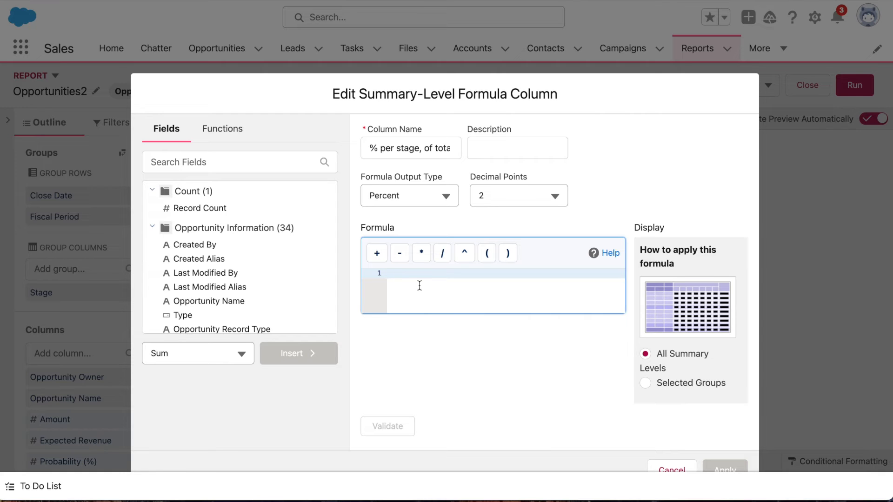
type("PARENT")
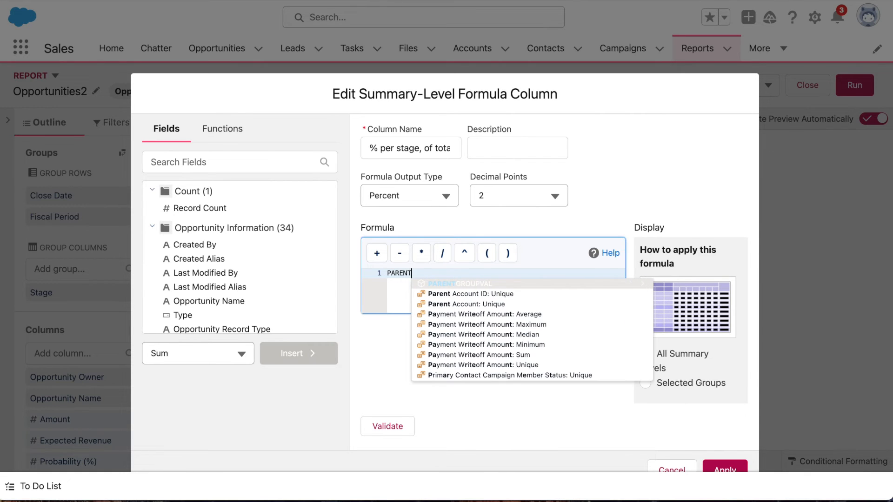
left_click(465, 284)
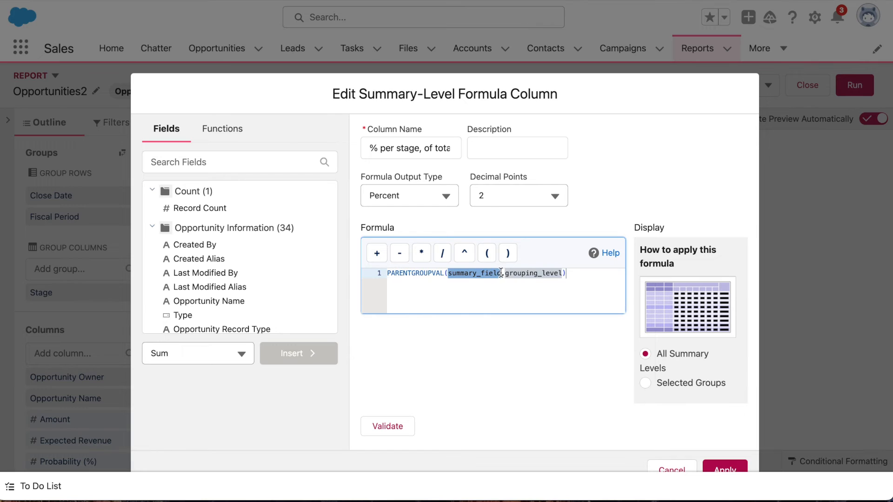
type("amount")
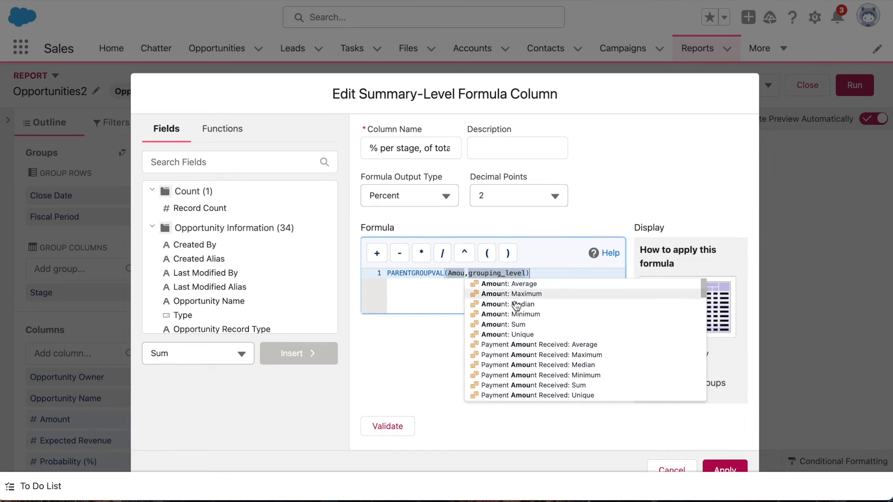
left_click(524, 324)
Replace the function's grouping level placeholder with GRAND_SUMMARY, STAGE_NAME.
double_click(547, 273)
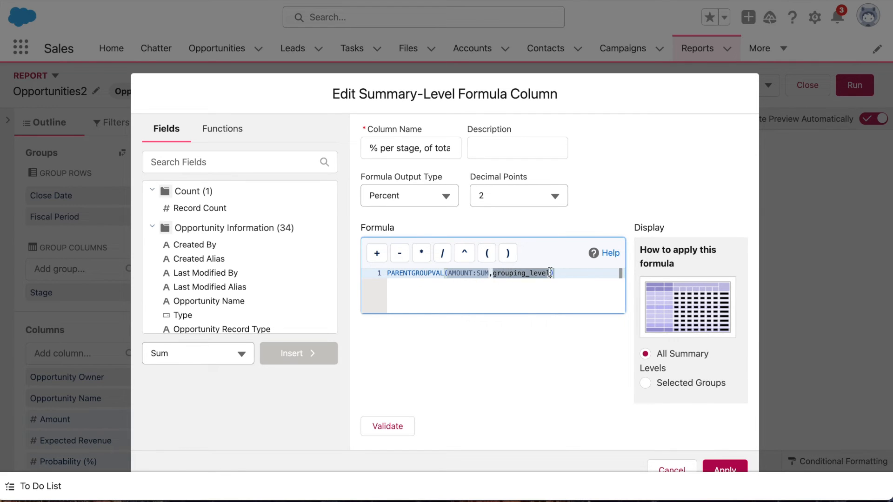
key("BackSpace")
key("BackSpace")
key("BackSpace")
key("BackSpace")
key("BackSpace")
key("BackSpace")
key("BackSpace")
key("BackSpace")
key("BackSpace")
key("BackSpace")
key("BackSpace")
key("BackSpace")
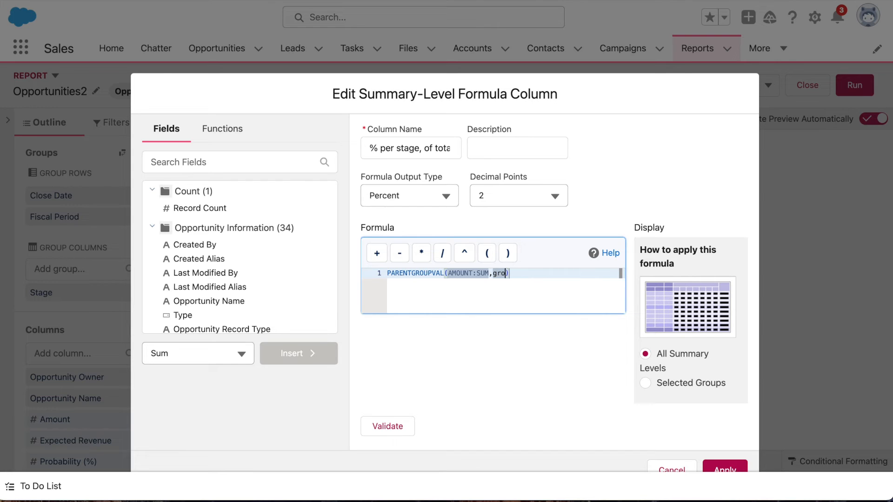
key("BackSpace")
type("GRAND_SUMMARY, STAGE")
left_click(619, 283)
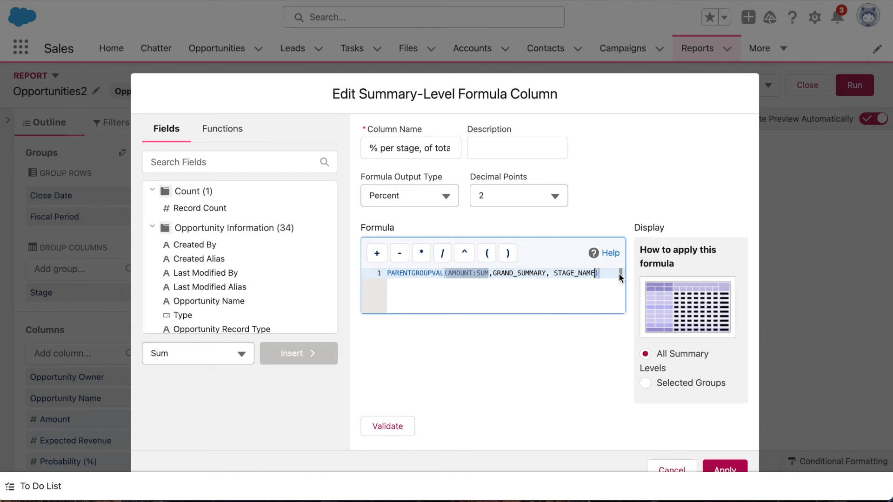
Divide by a second PARENTGROUPVAL function on a new line, with AMOUNT:SUM as its summary field.
key("Return")
type("/")
key("Return")
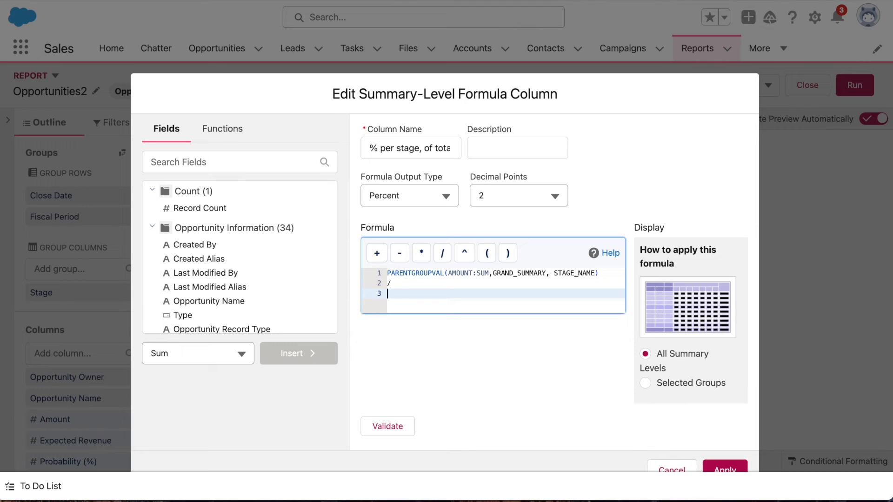
type("PARENTGROUP")
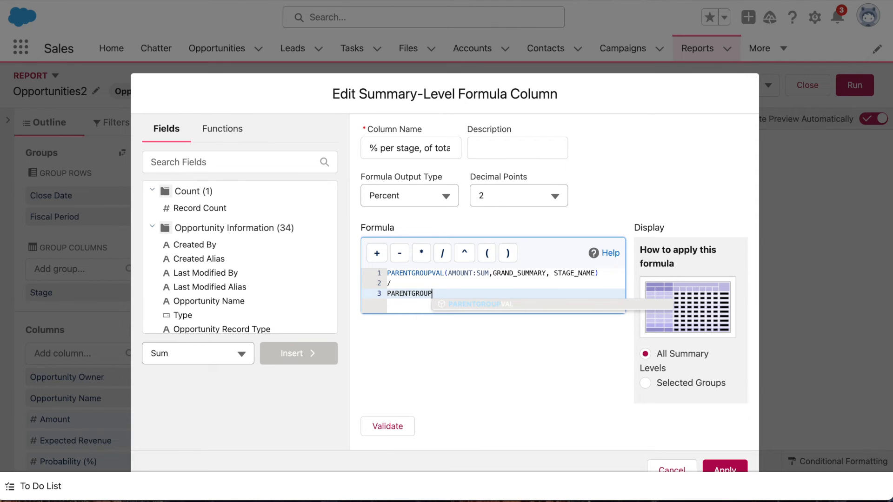
key("Return")
type("Amount")
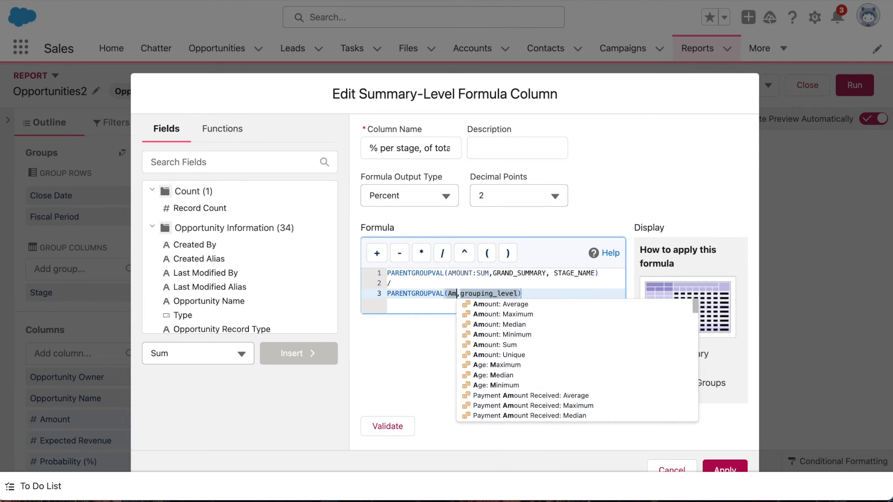
left_click(504, 343)
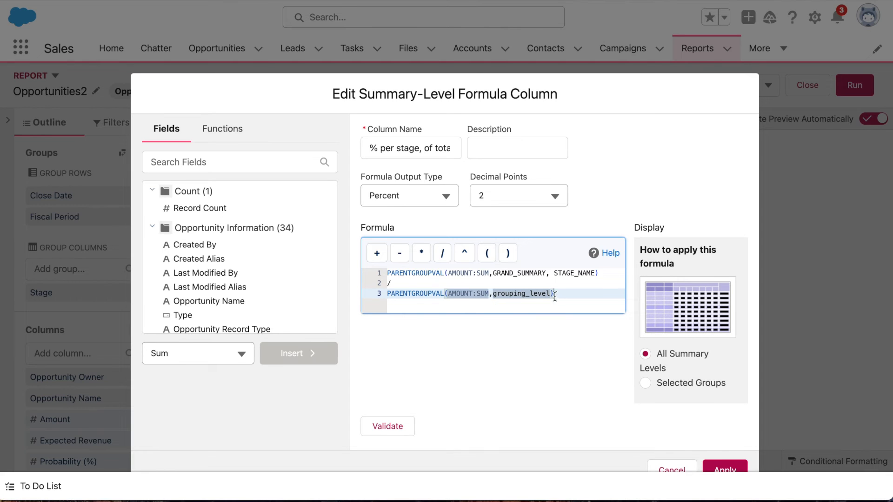
Replace the second function's grouping level placeholder with GRAND_SUMMARY, GRAND_SUMMARY.
double_click(550, 294)
key("BackSpace")
key("BackSpace")
key("BackSpace")
key("BackSpace")
key("BackSpace")
key("BackSpace")
key("BackSpace")
key("BackSpace")
key("BackSpace")
key("BackSpace")
key("BackSpace")
key("BackSpace")
key("BackSpace")
key("BackSpace")
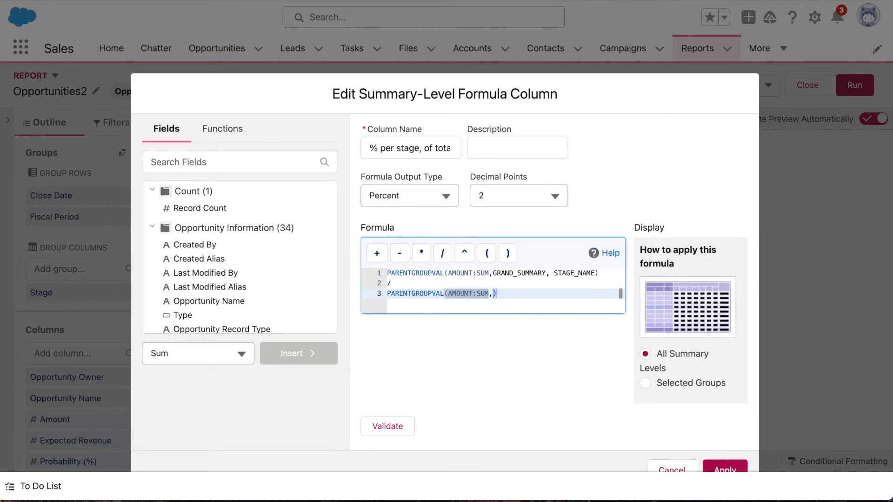
type("GRAND_SUMMAR")
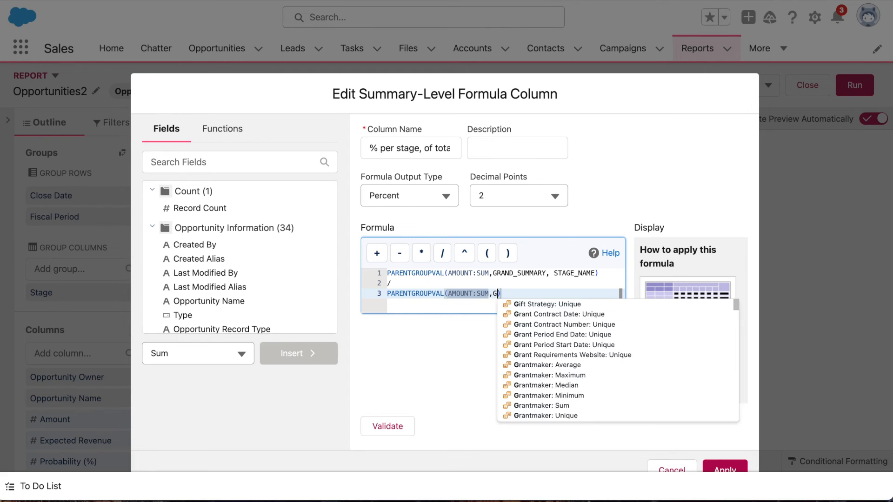
type("Y, GRAND_SUMMARY")
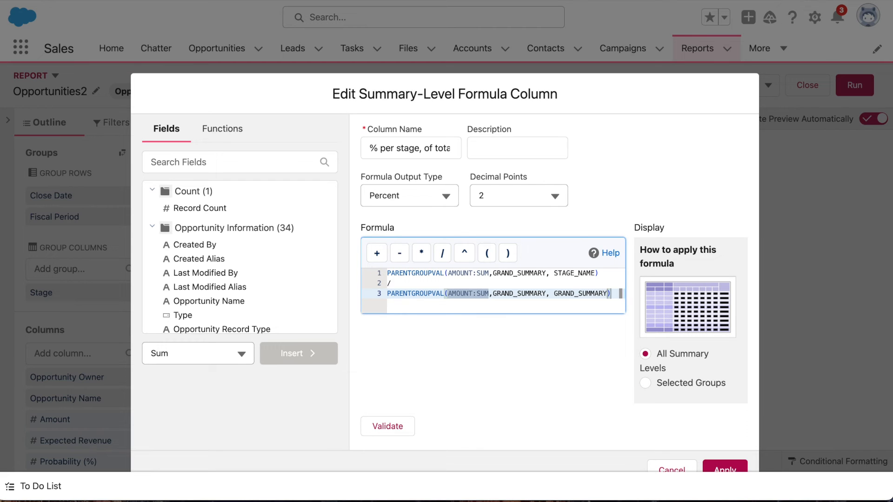
left_click(469, 361)
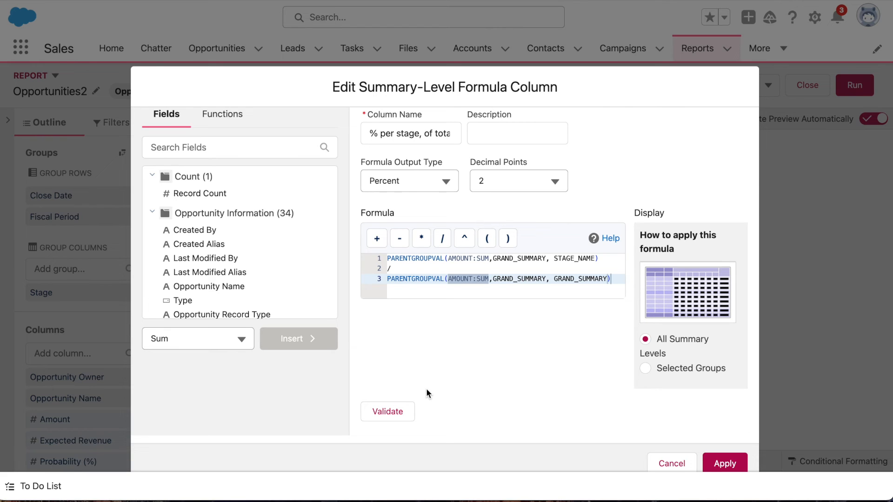
Display the formula for selected groups with the Grand Total row group and the Stage column group, then validate and apply it.
left_click(656, 370)
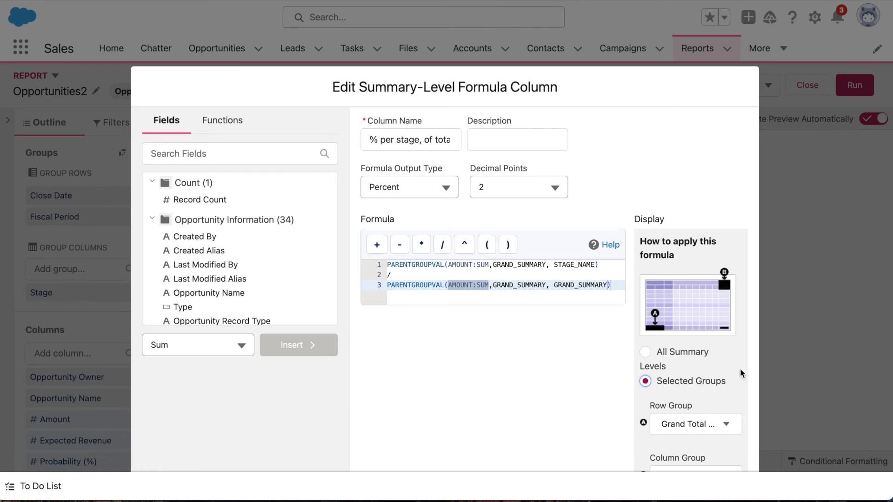
scroll(748, 367, "down", 2)
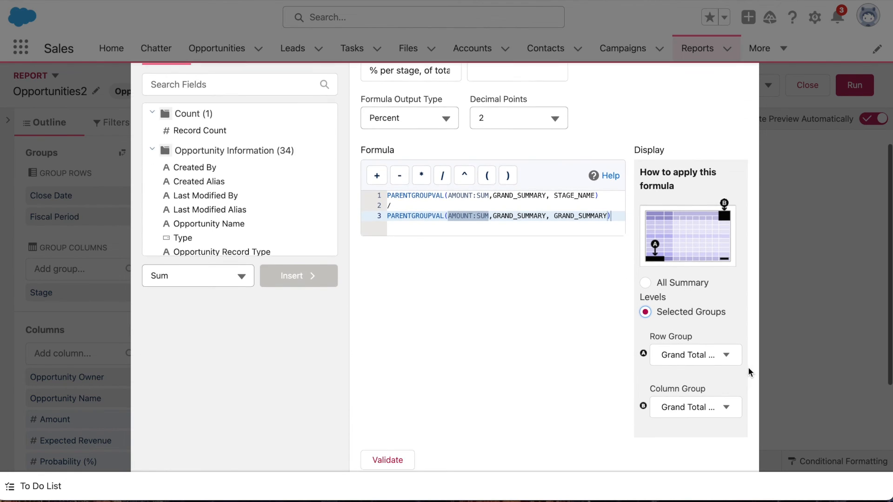
scroll(749, 370, "down", 2)
left_click(714, 357)
left_click(675, 335)
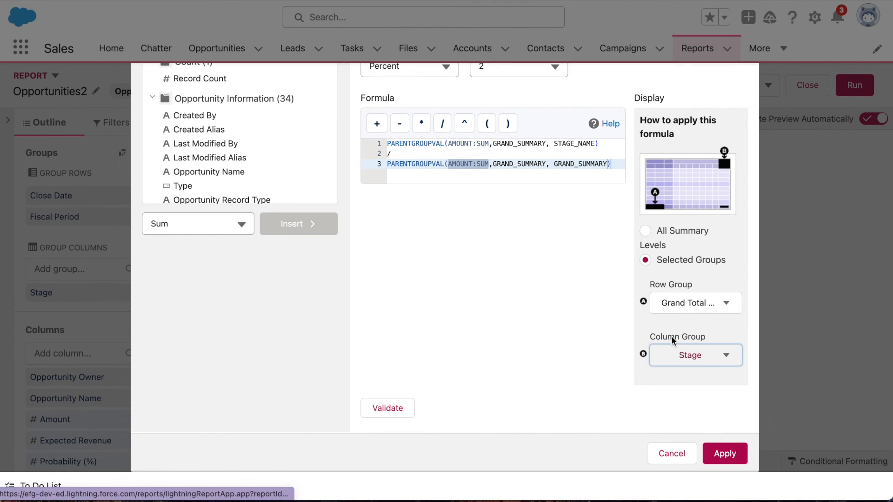
left_click(393, 408)
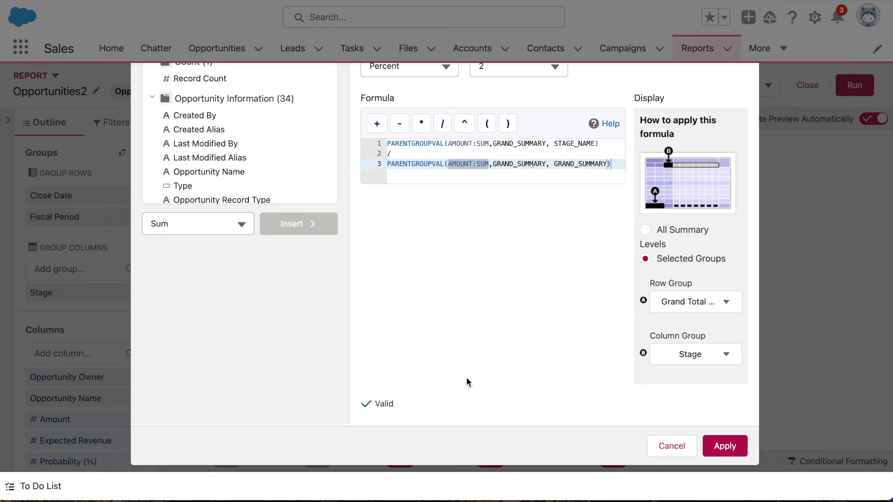
left_click(723, 447)
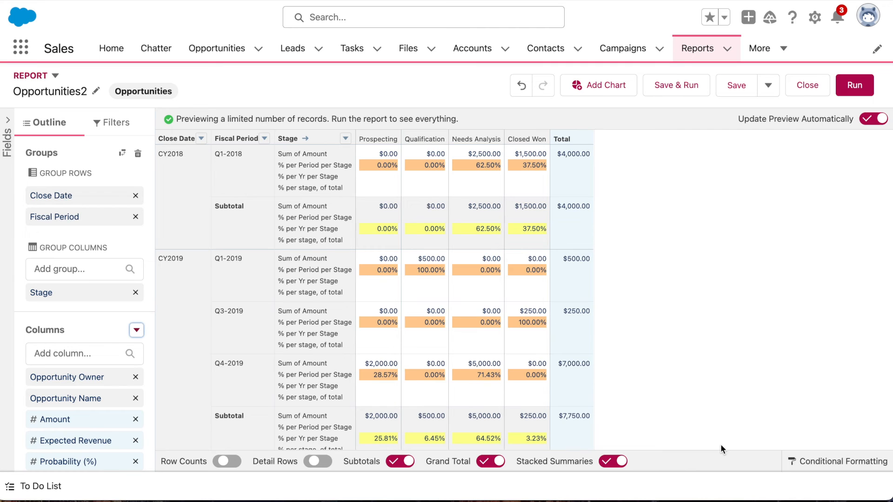
Add a new conditional formatting rule, remove its lowest range and set the threshold to 0.
left_click(805, 462)
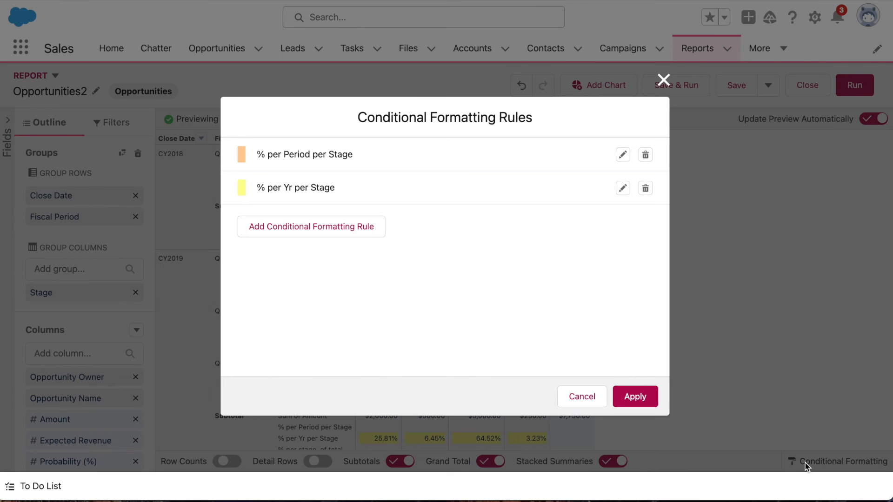
left_click(345, 225)
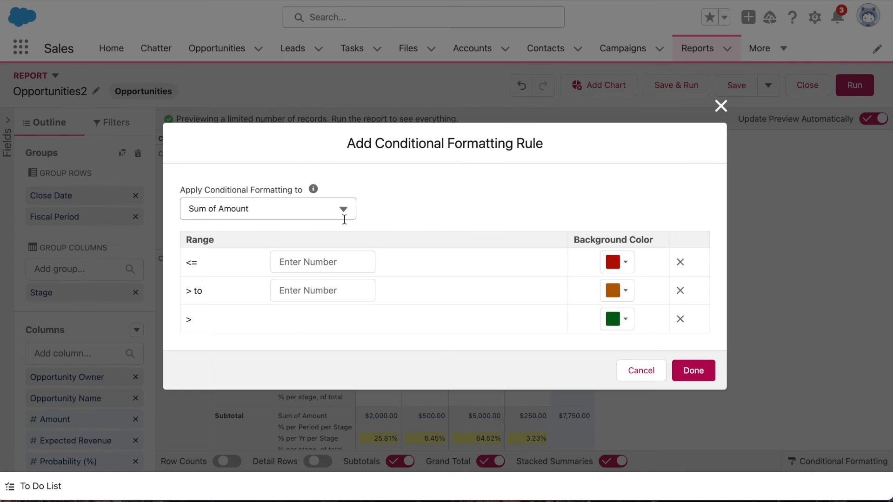
left_click(679, 263)
left_click(368, 278)
type("0")
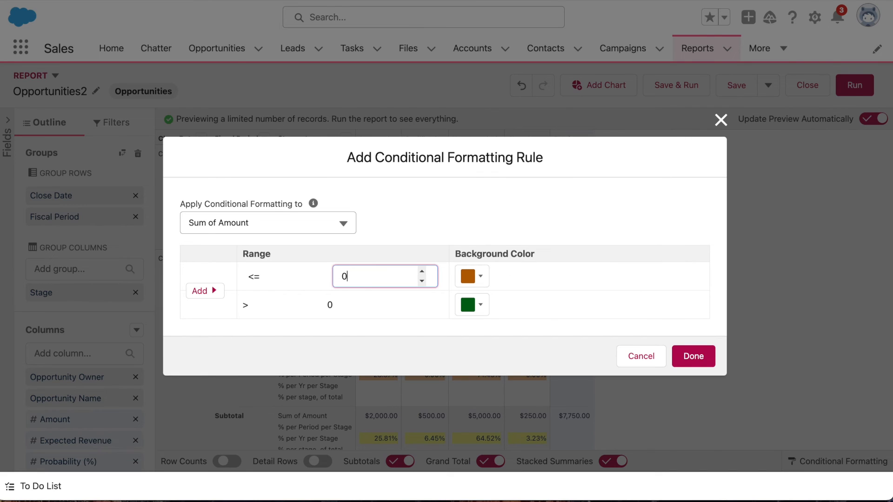
Set a light cyan background for both ranges of the new rule.
left_click(480, 276)
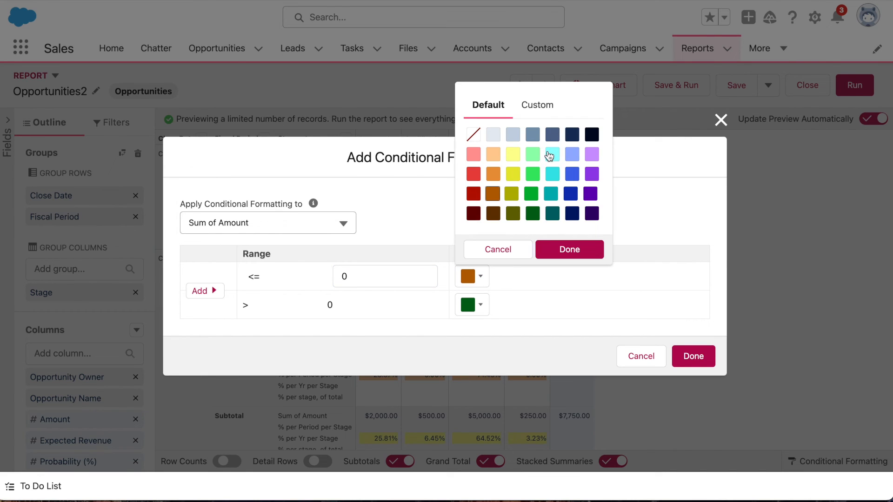
left_click(551, 155)
left_click(576, 250)
left_click(487, 304)
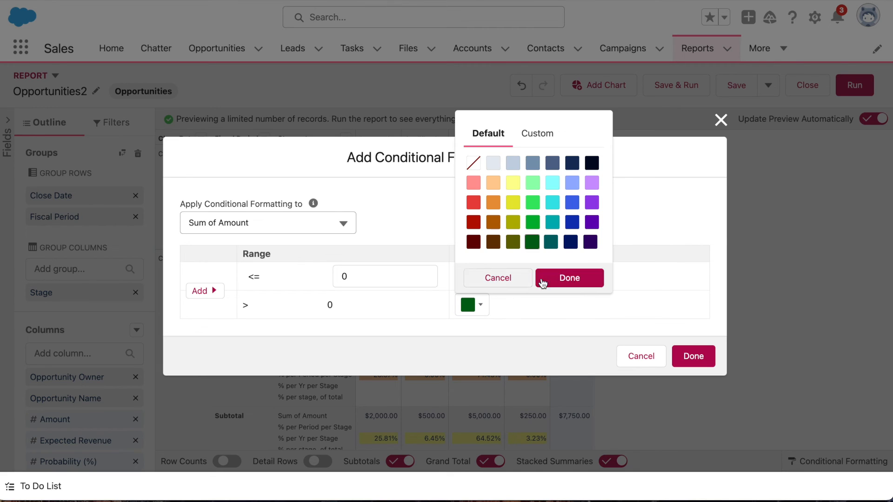
left_click(551, 183)
left_click(569, 277)
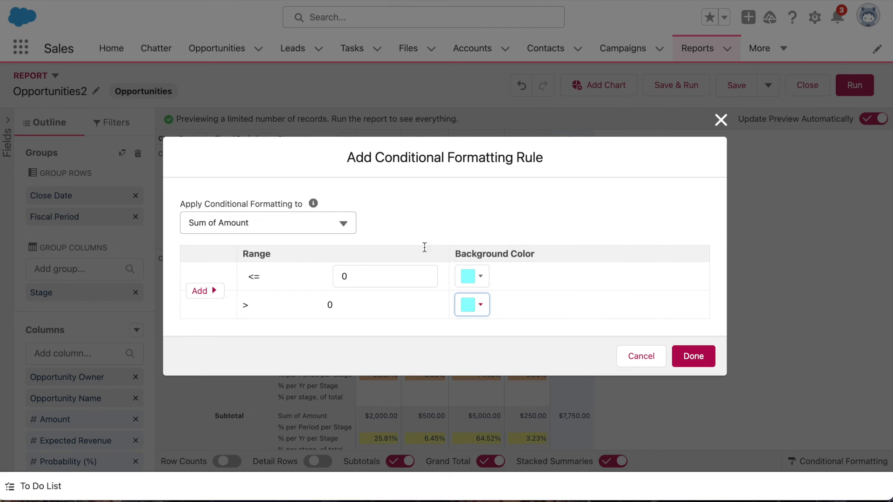
Assign the rule to "% per stage, of total" and finish it.
left_click(289, 223)
left_click(287, 275)
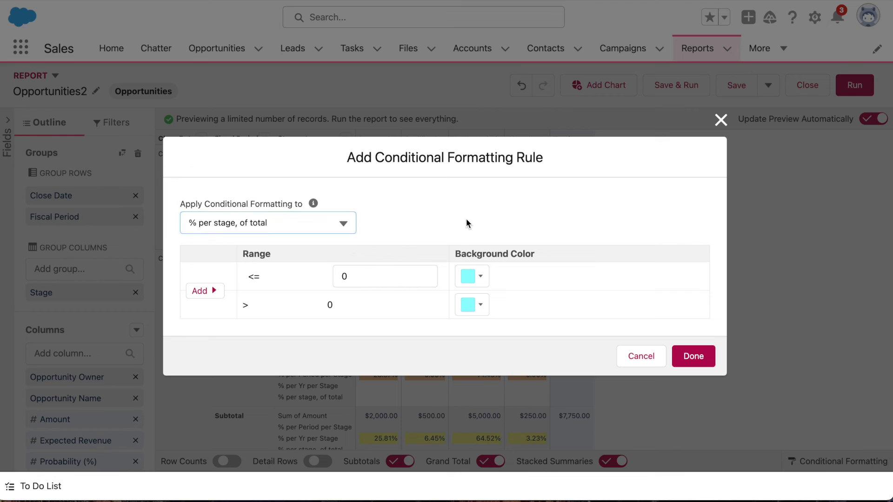
left_click(693, 356)
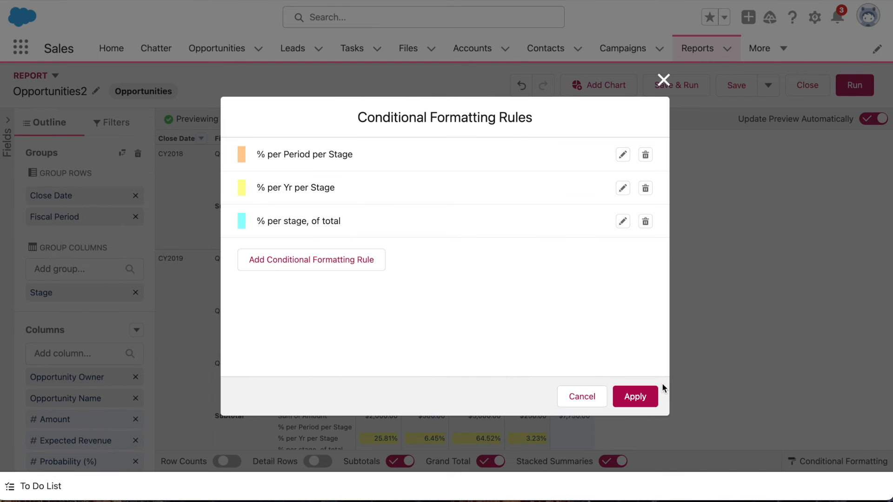
Apply the conditional formatting rules, and save and run the report to view the formatted rows.
left_click(646, 398)
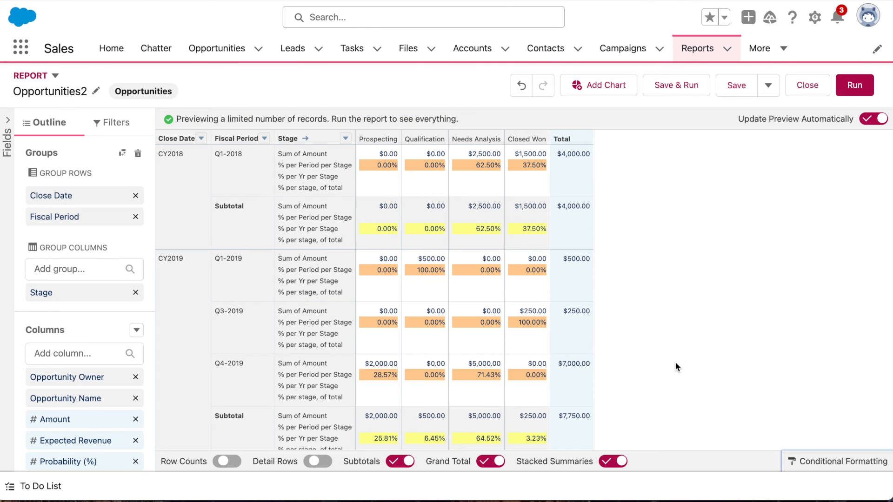
left_click(682, 90)
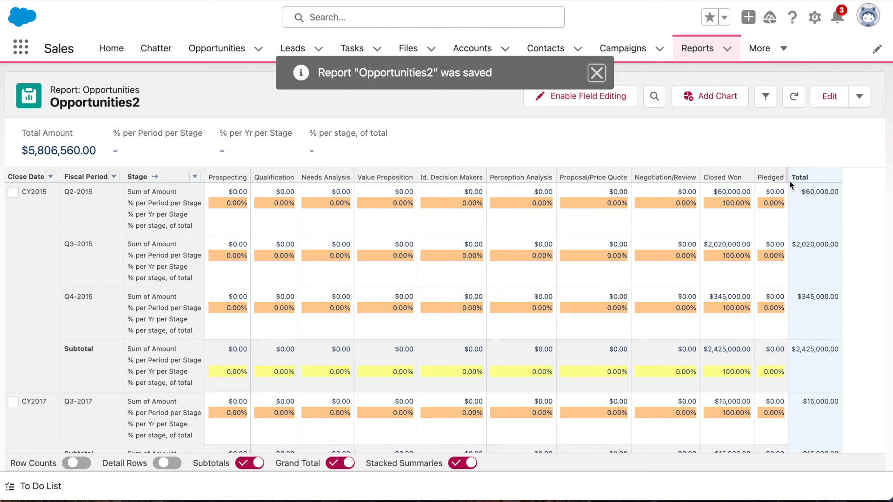
scroll(848, 211, "down", 20)
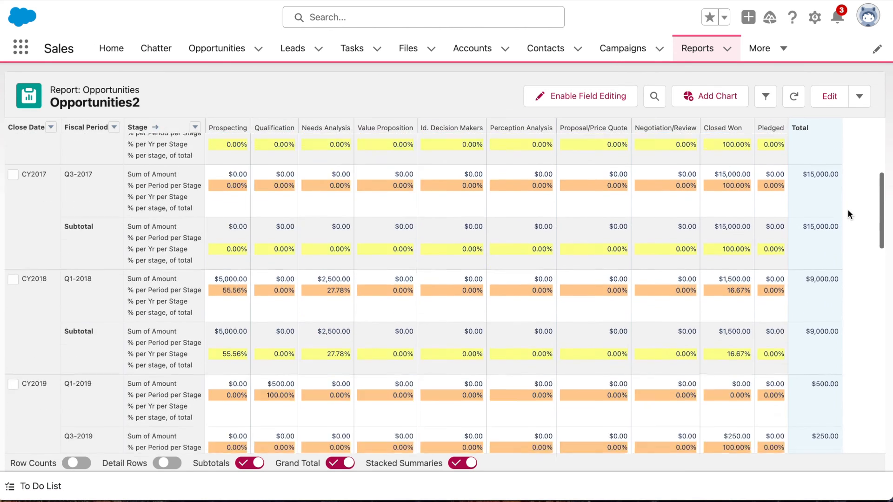
scroll(848, 210, "down", 5)
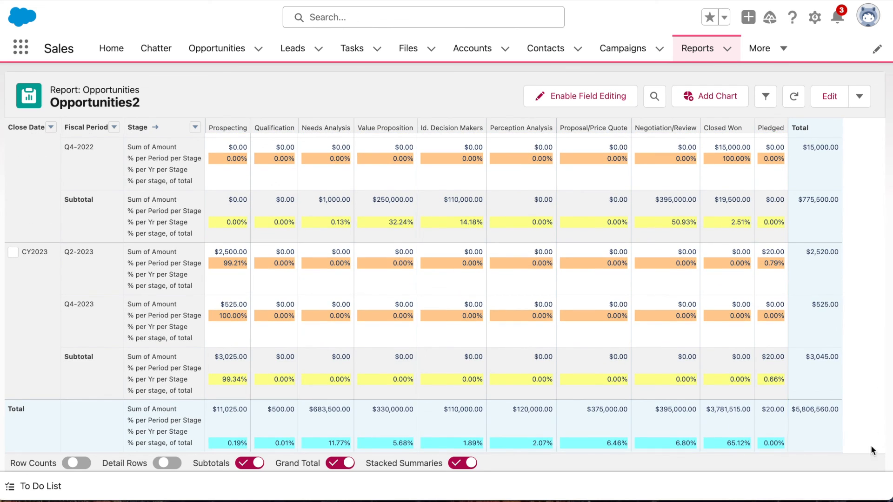
left_click(789, 449)
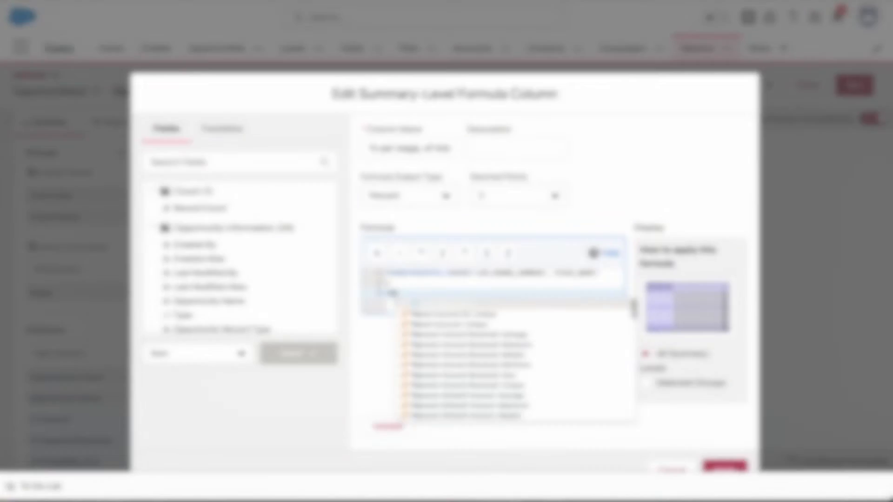
Insert a PARENTGROUPVAL function as the formula's denominator with AMOUNT:SUM as its summary field.
key("Return")
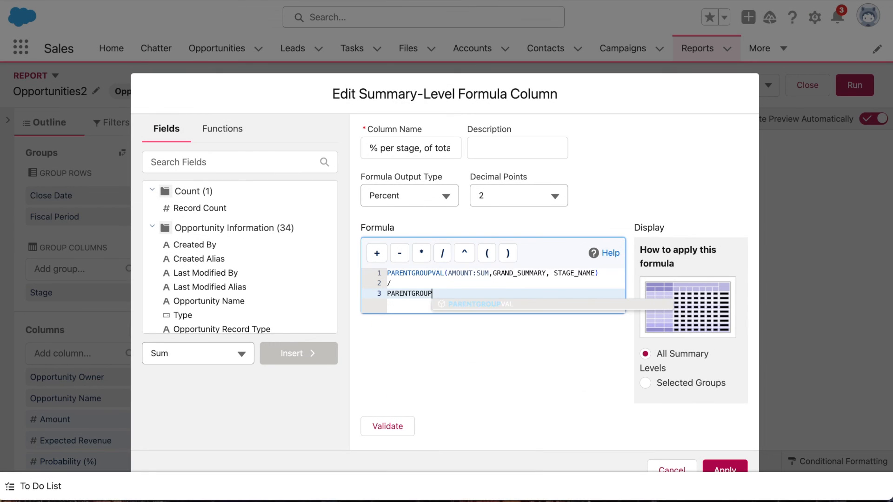
type("am")
key("Down")
key("Down")
key("Down")
key("Down")
key("Return")
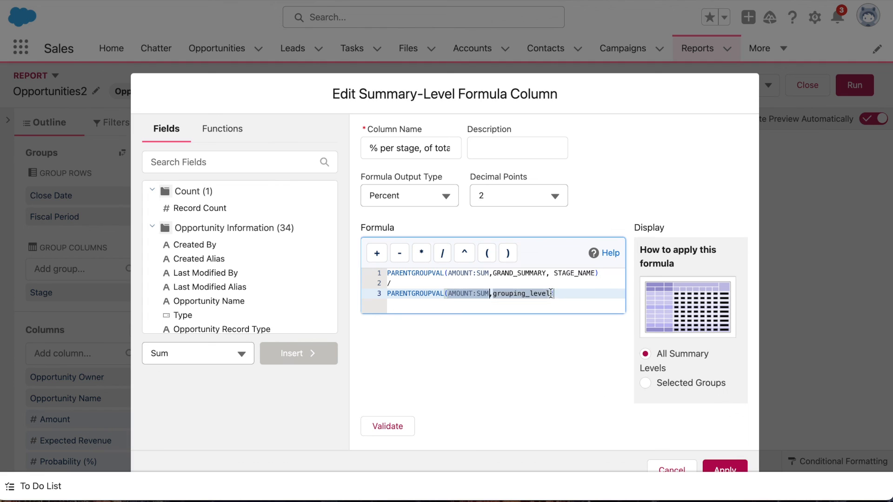
Replace the denominator's grouping_level placeholder with GRAND_SUMMARY, GRAND_SUMMARY.
key("BackSpace")
key("BackSpace")
key("BackSpace")
key("BackSpace")
key("BackSpace")
key("BackSpace")
key("BackSpace")
key("BackSpace")
key("BackSpace")
key("BackSpace")
key("BackSpace")
key("BackSpace")
key("BackSpace")
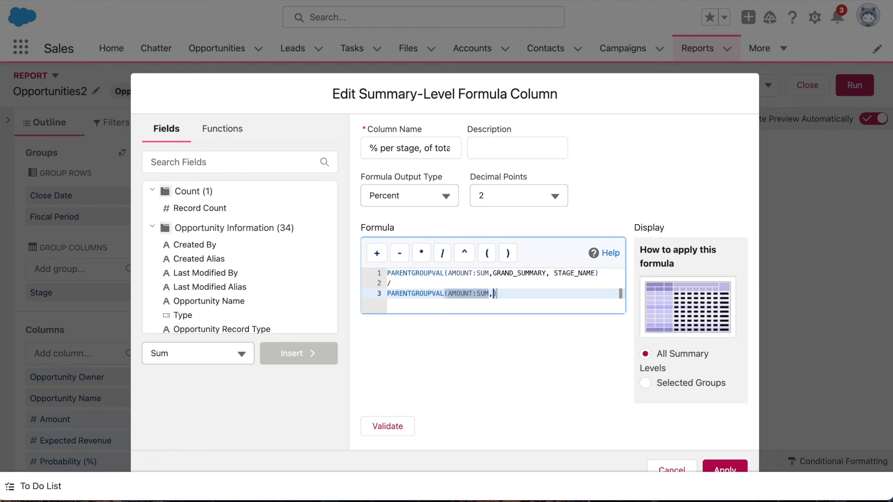
type("GRAND_SUMMARY, GRAND_SUM")
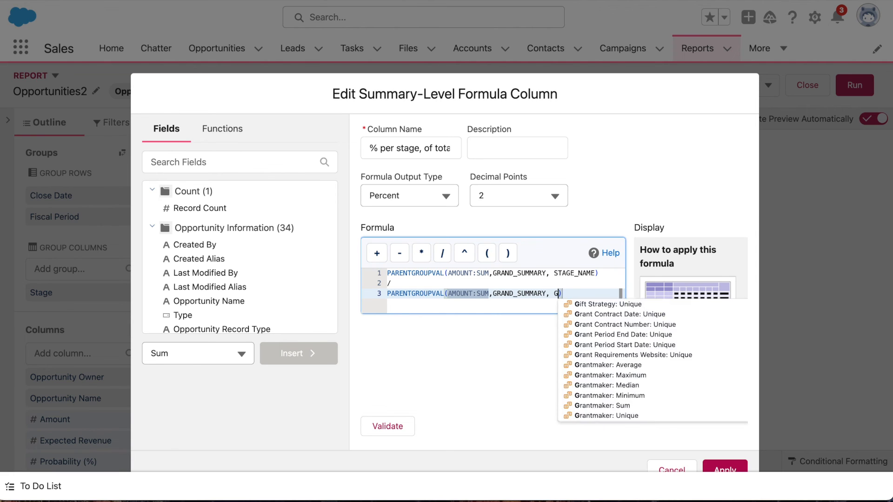
type("MARY")
left_click(470, 360)
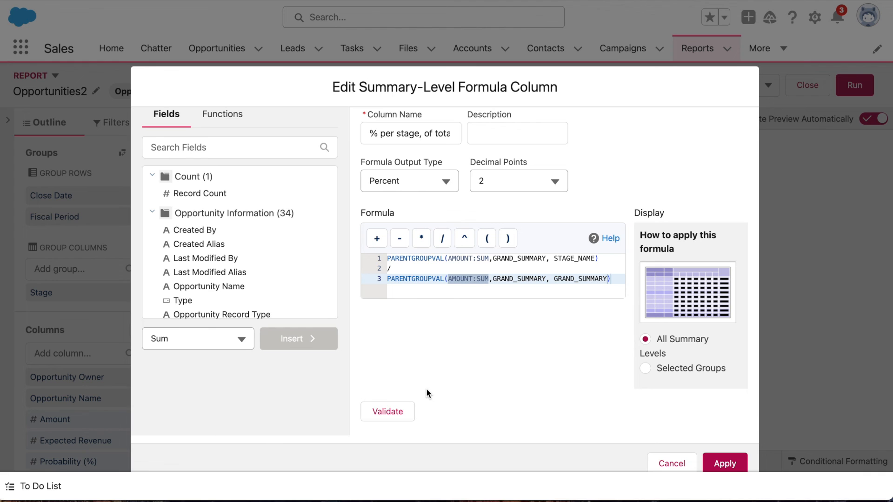
Restrict the formula's display to the grand total row group and Stage column group, validate it and apply it.
left_click(690, 374)
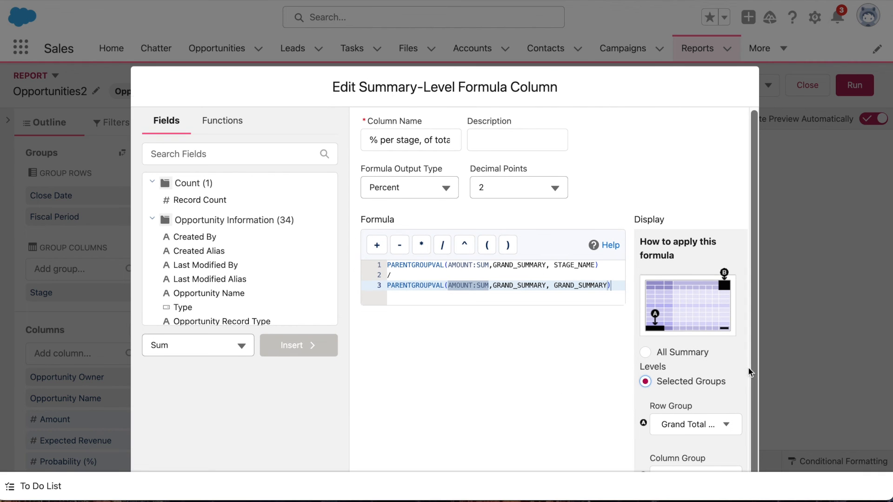
scroll(743, 367, "down", 3)
left_click(717, 355)
left_click(684, 326)
left_click(390, 405)
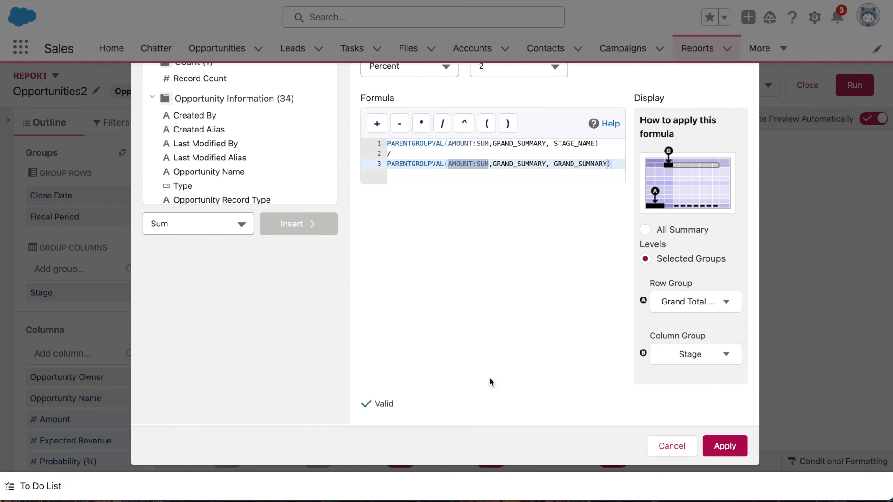
left_click(723, 450)
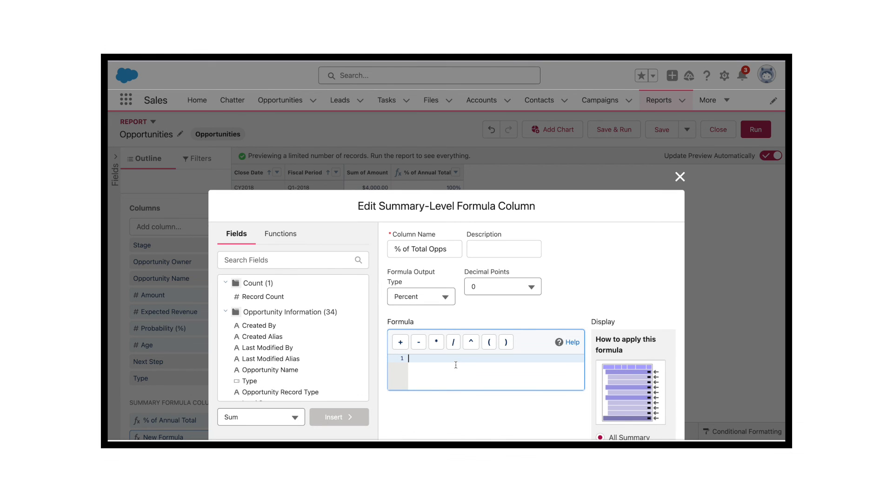
Start the "% of Total Opps" formula with PARENTGROUPVAL of AMOUNT:SUM and select its grouping_level placeholder.
type("PARENTGROUPVAL")
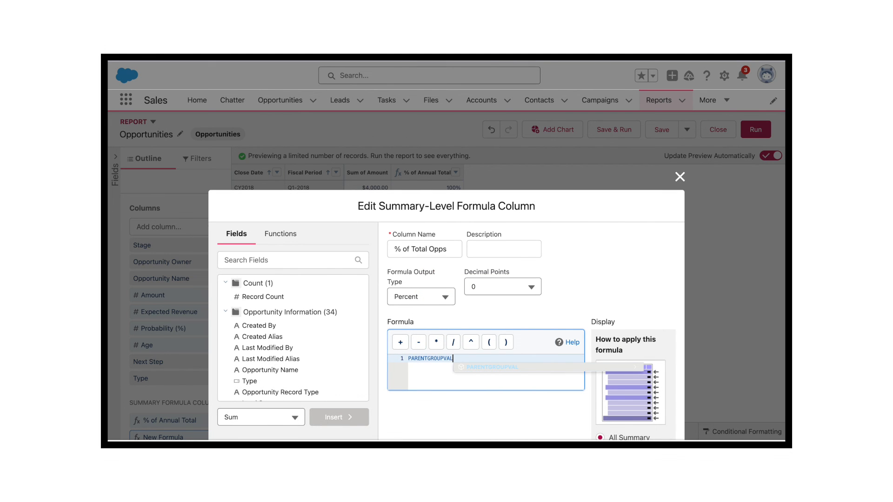
key("Return")
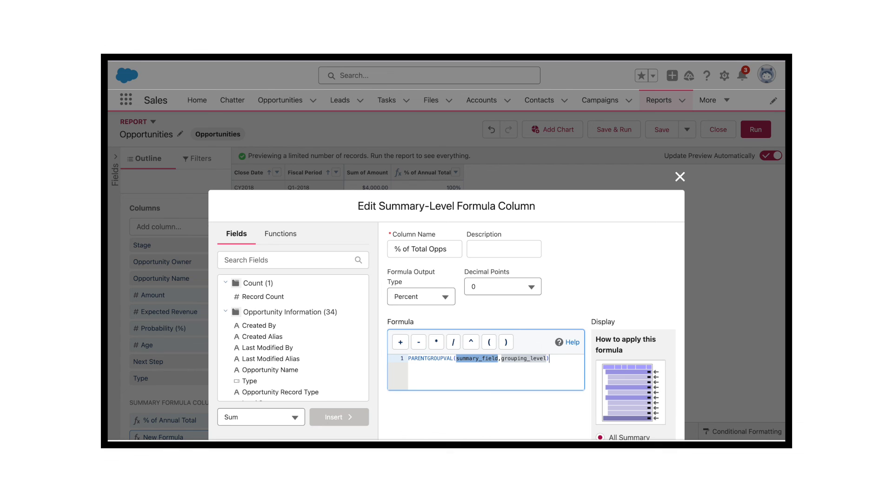
type("Amount")
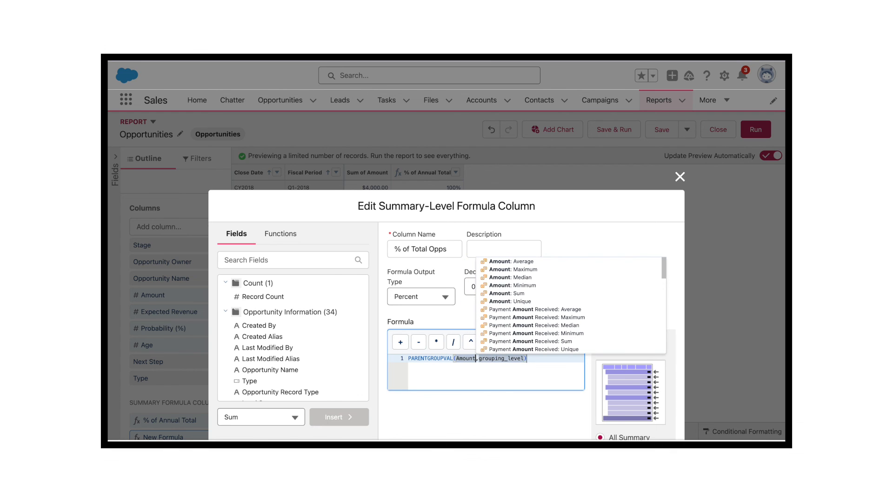
left_click(507, 293)
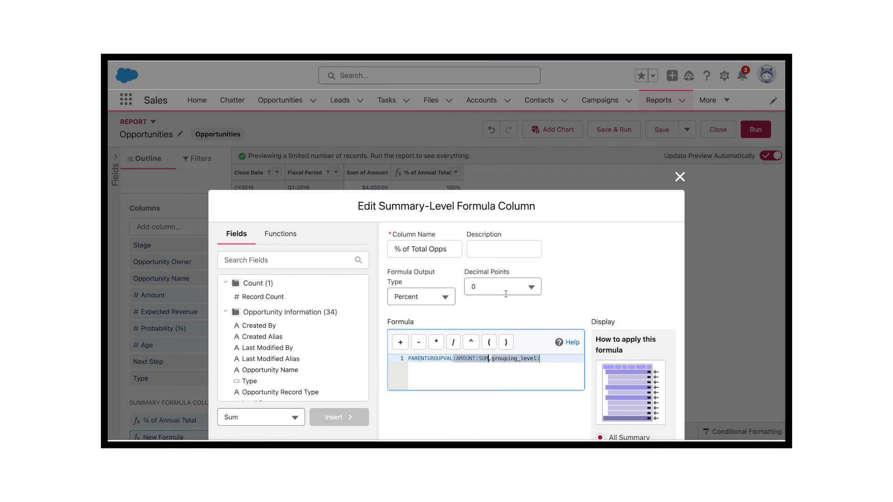
double_click(491, 359)
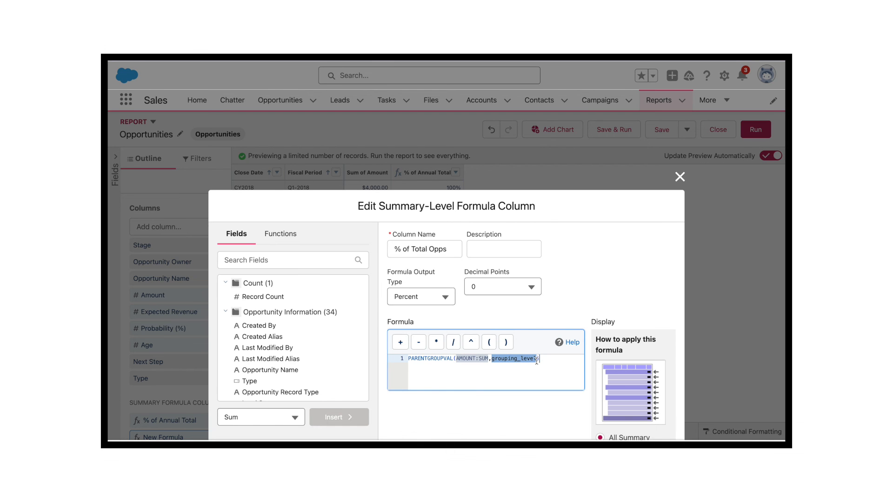
key("ctrl+space")
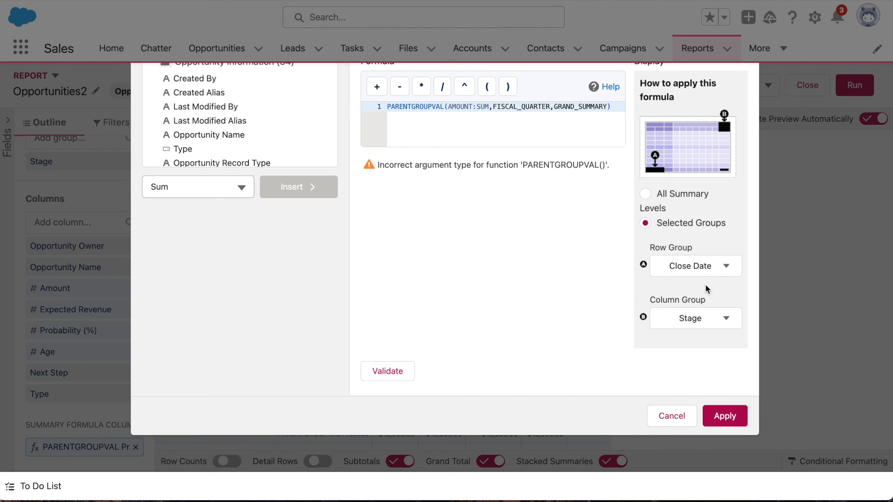
Set the PARENTGROUPVAL practice formula's row group to Fiscal Period and validate the formula.
left_click(723, 266)
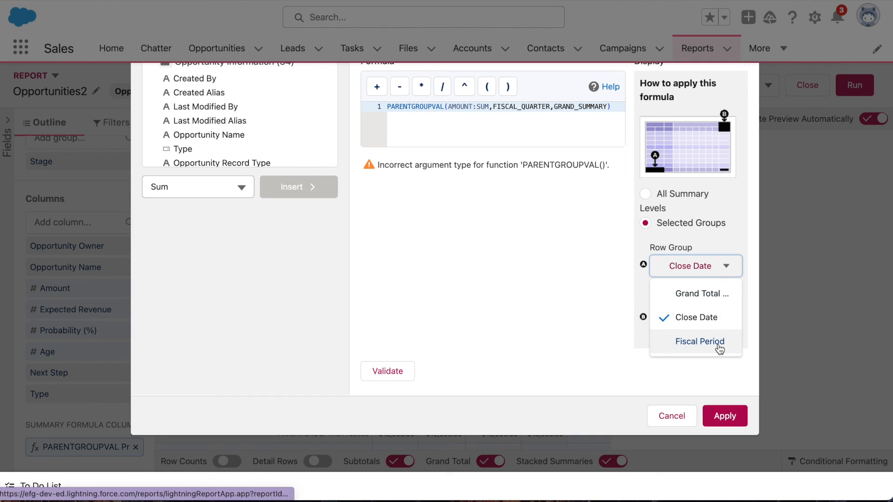
left_click(700, 342)
left_click(367, 371)
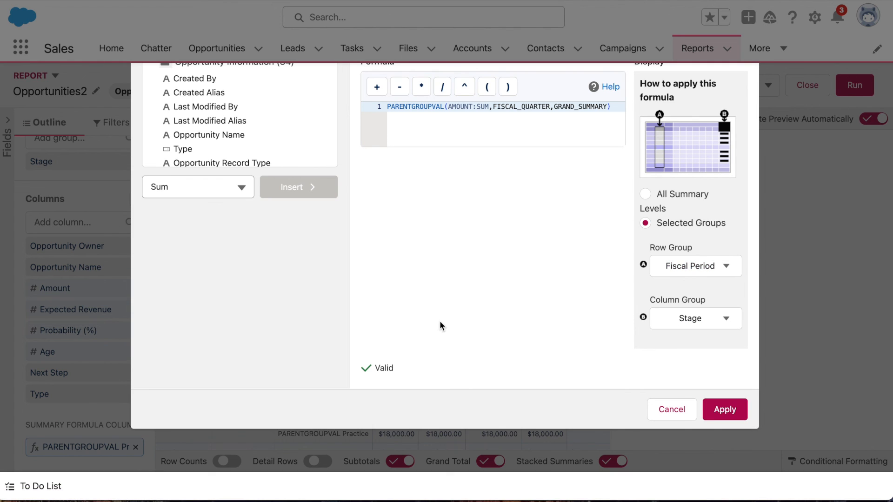